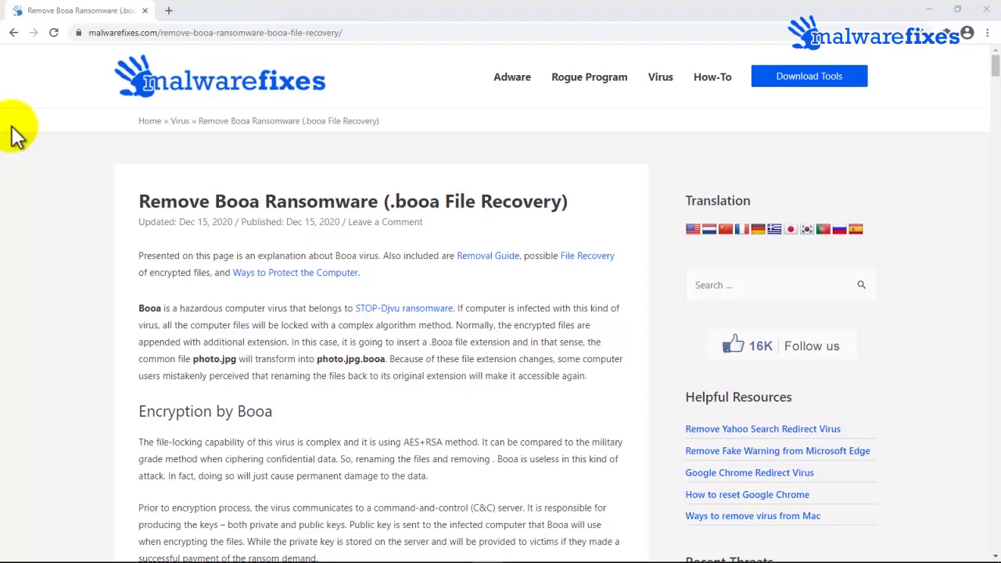
- Download MBSetup.exe from the guide's Stage 3 link and show its download menu
scroll(16, 134, down, 10)
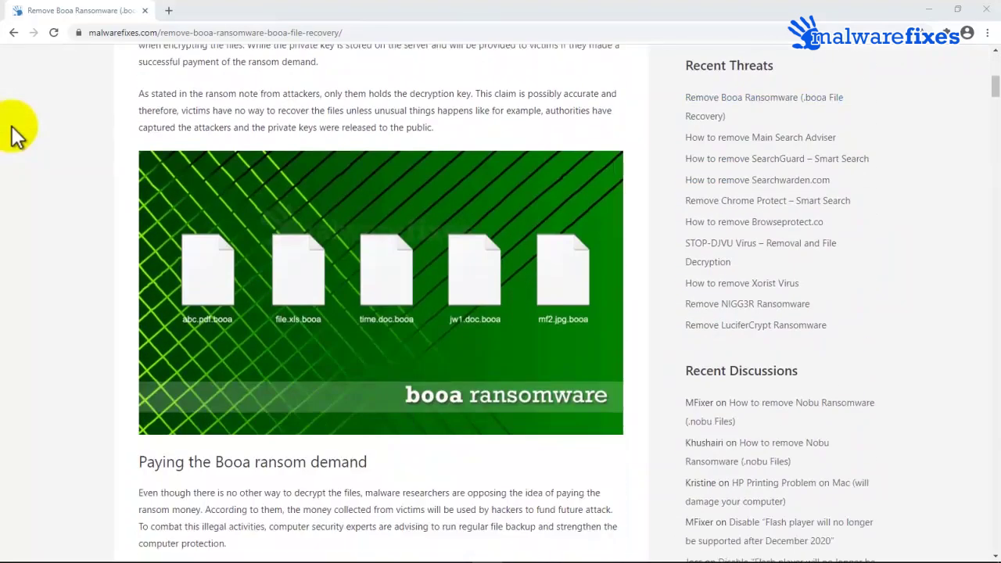
scroll(16, 134, down, 10)
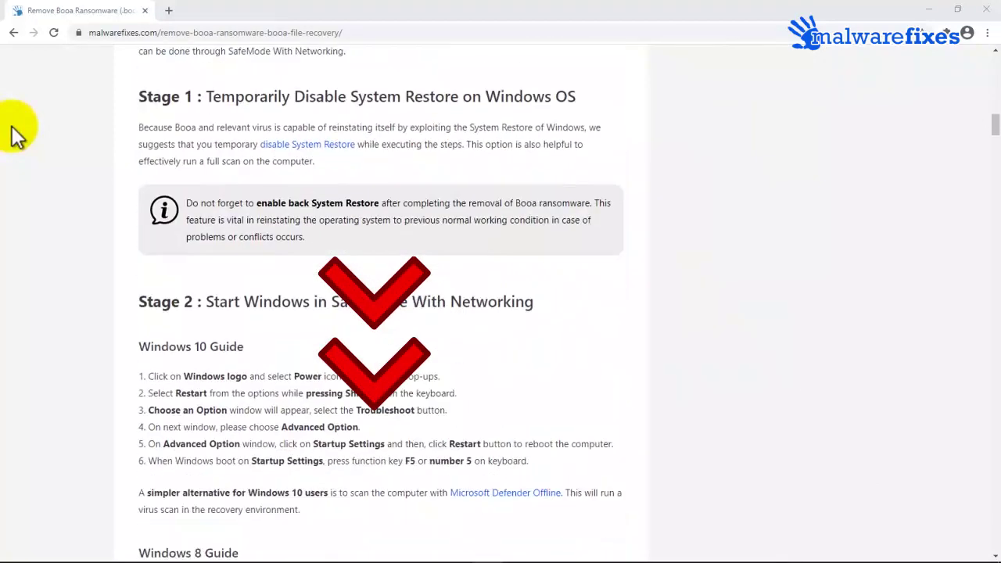
scroll(15, 134, down, 8)
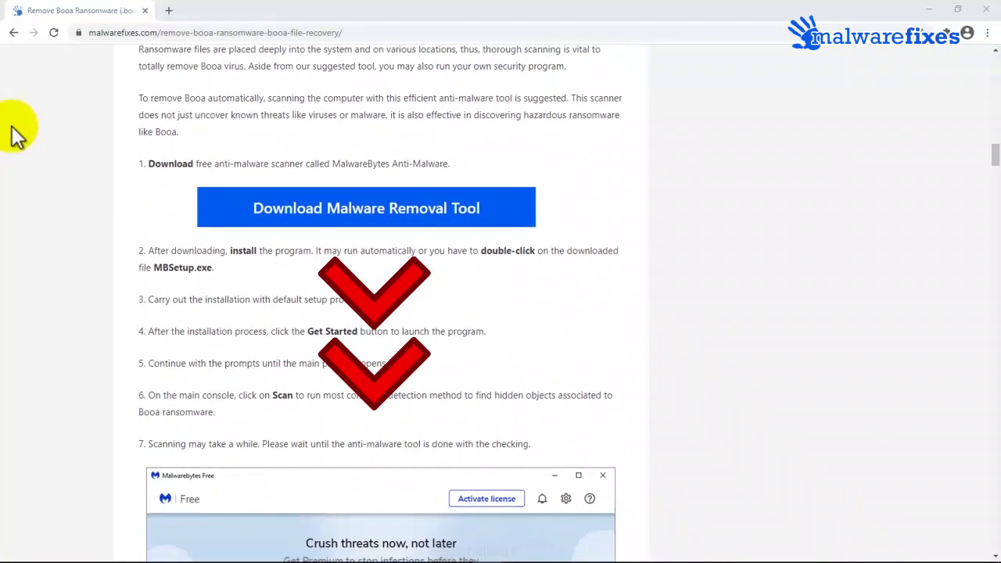
click(452, 221)
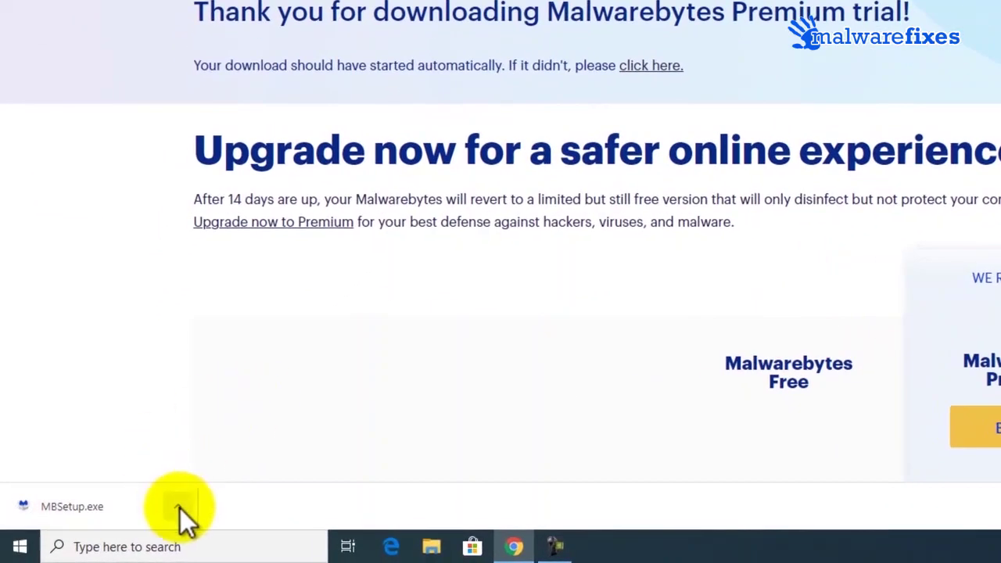
click(180, 509)
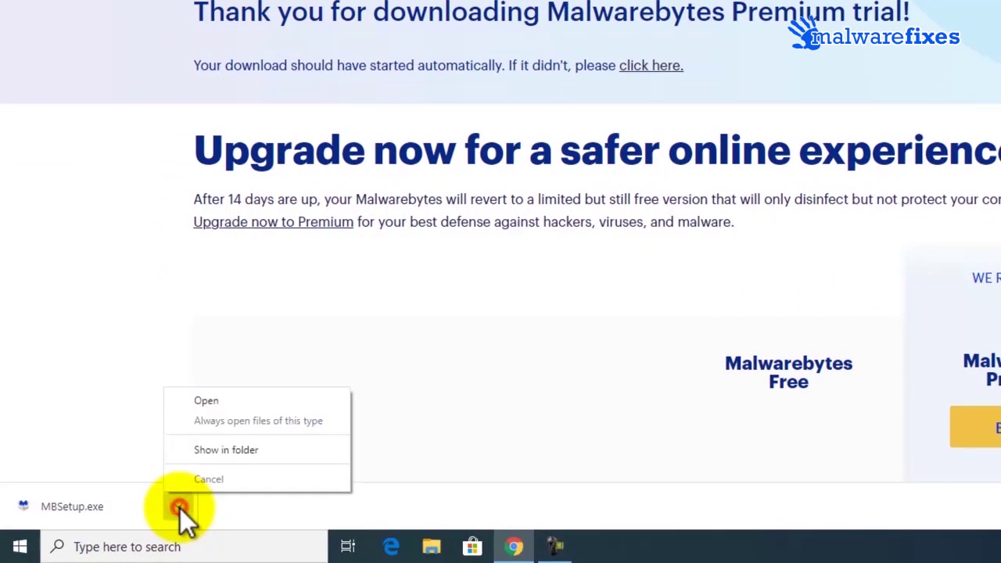
- Install Malwarebytes for a personal computer, declining the Browser Guard extension
click(196, 402)
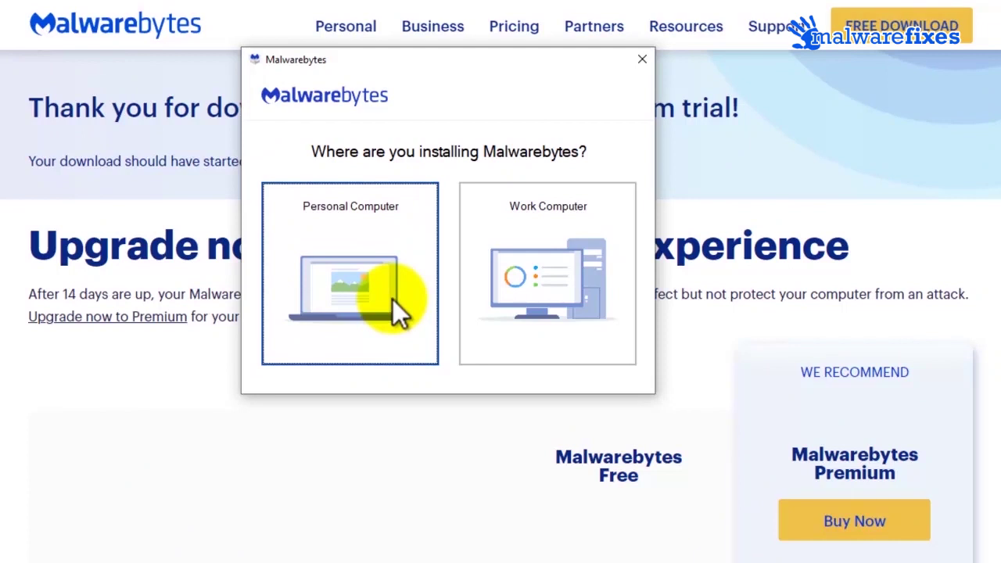
click(393, 300)
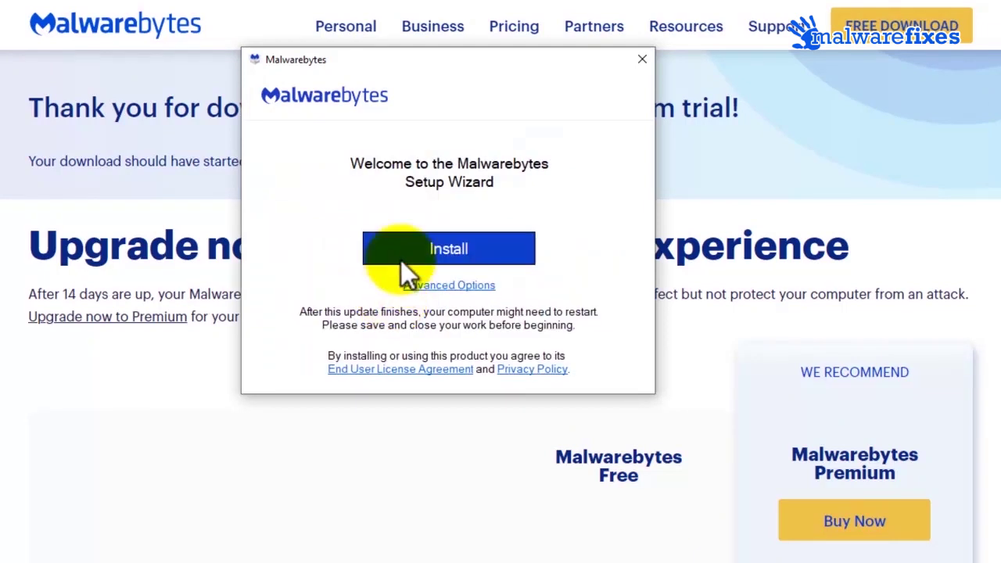
click(401, 259)
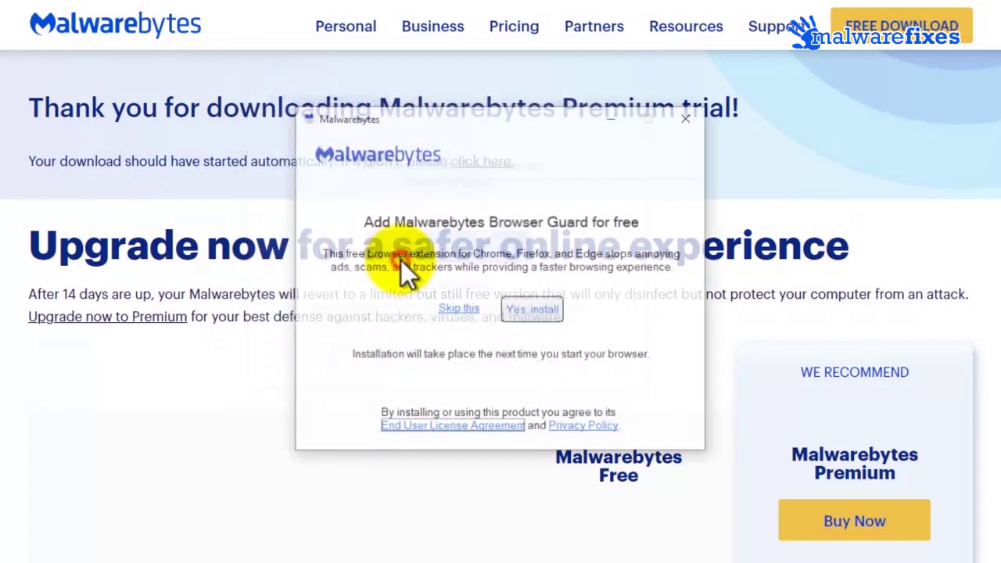
click(454, 311)
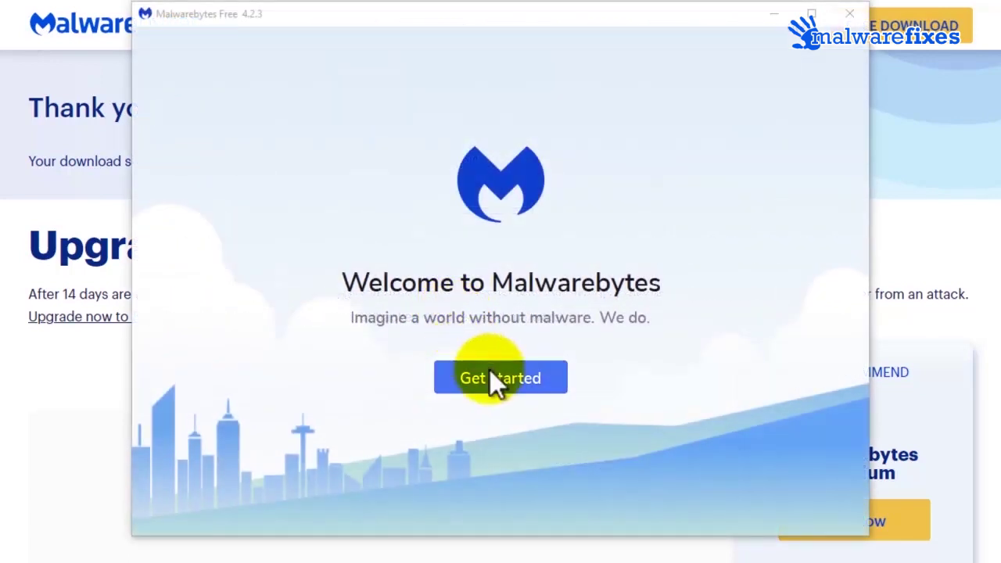
- Start the free 14-day Premium trial and close Malwarebytes without scanning
click(494, 378)
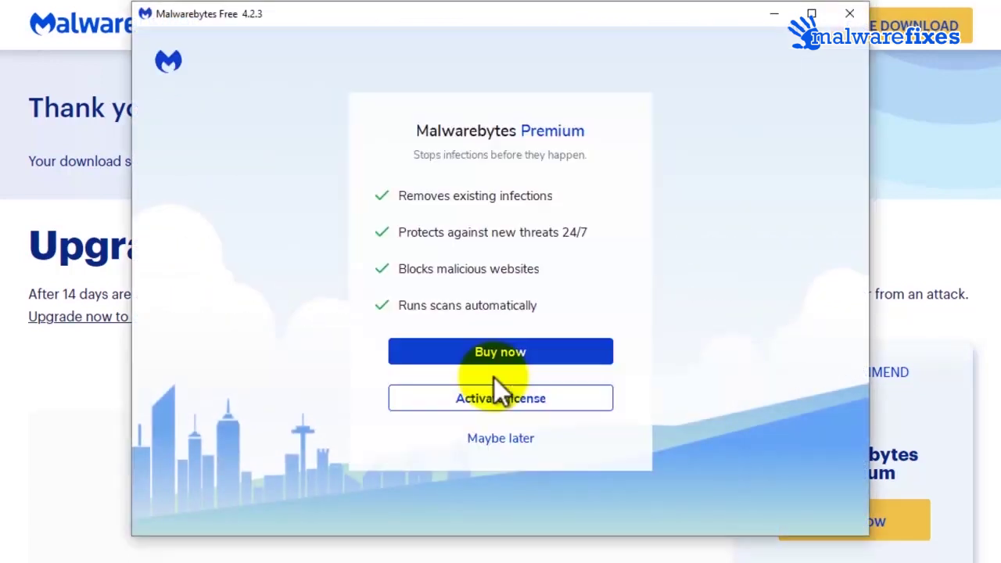
click(505, 438)
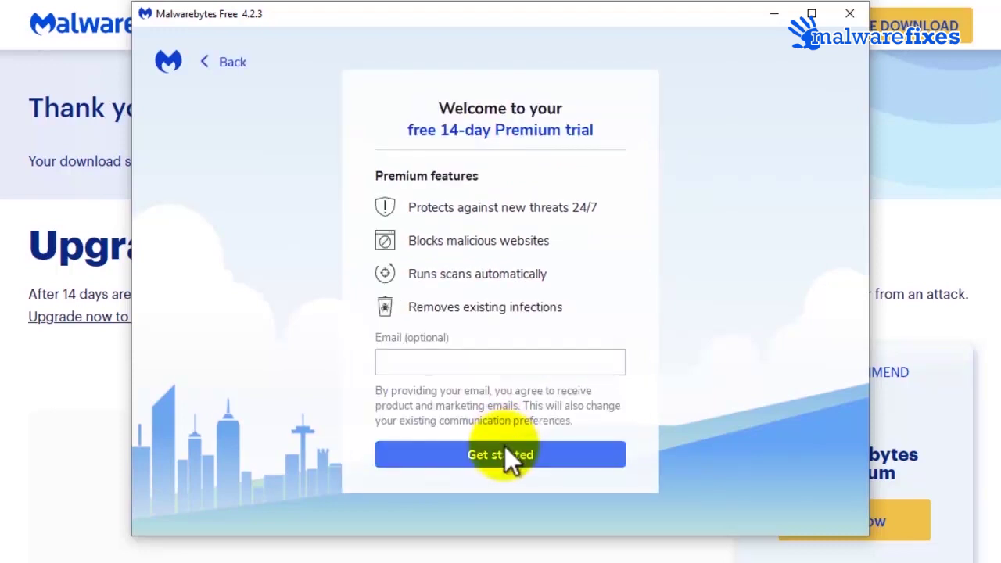
click(505, 454)
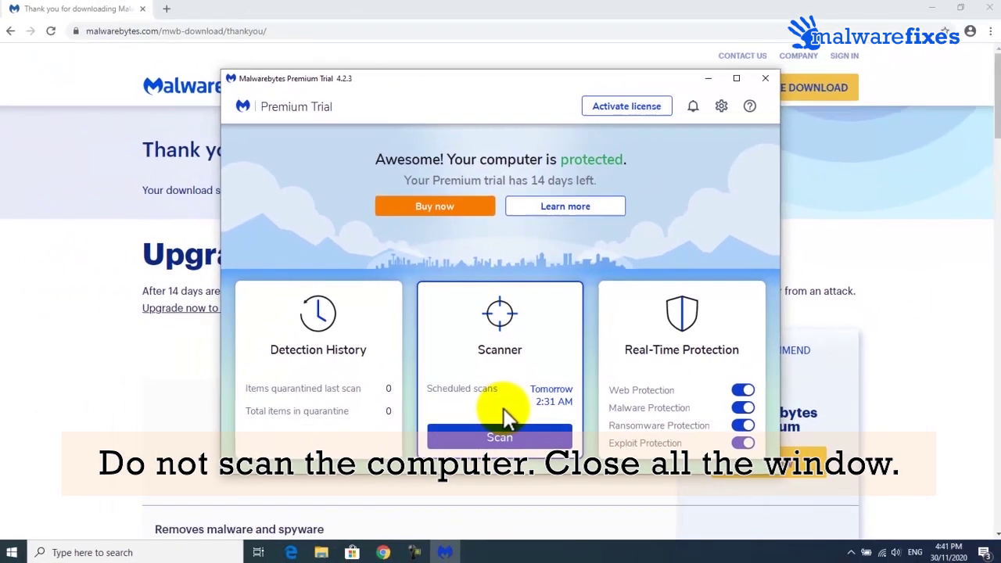
click(764, 82)
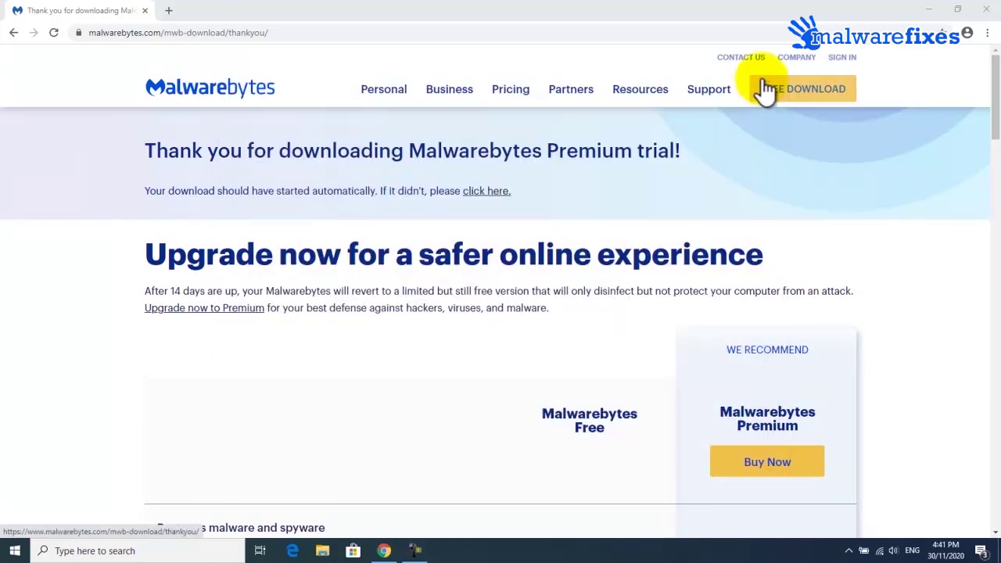
- Close Chrome and launch System Configuration through an msconfig search
click(985, 16)
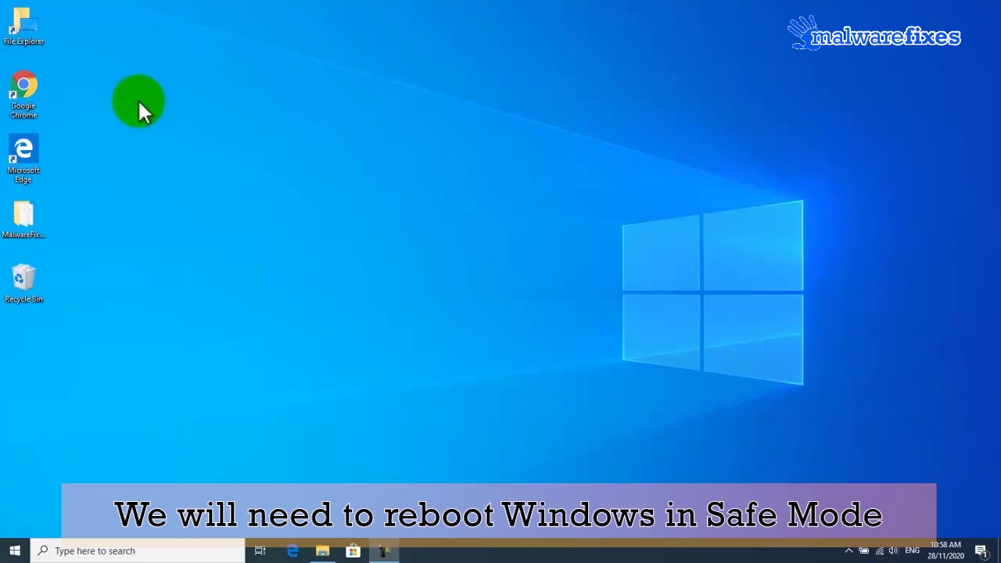
click(110, 551)
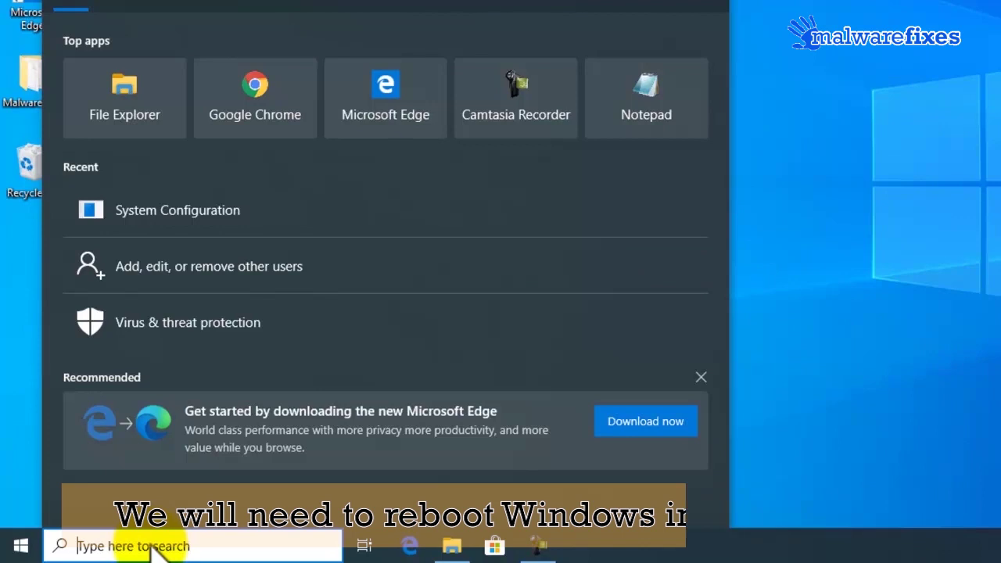
text(mscofig)
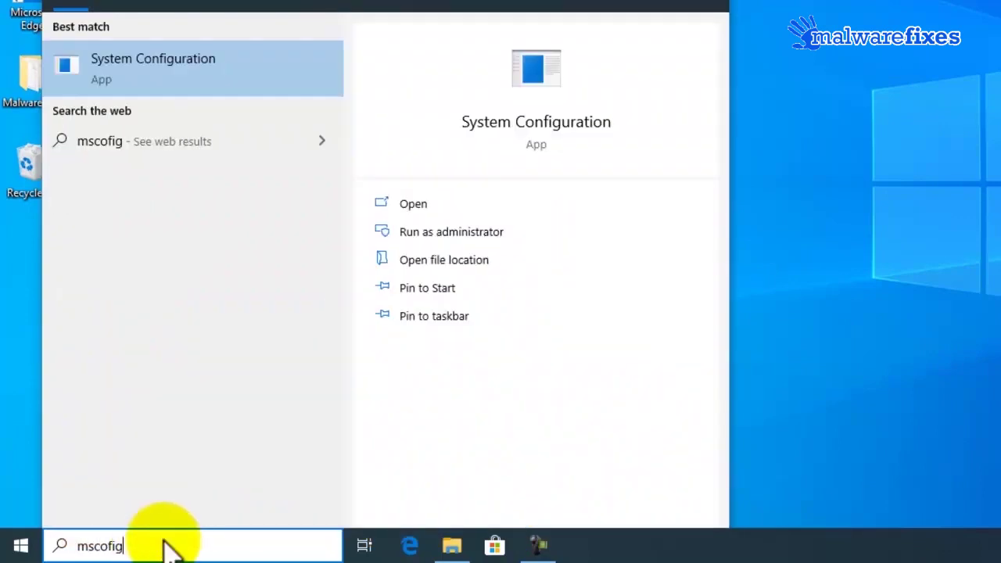
click(176, 82)
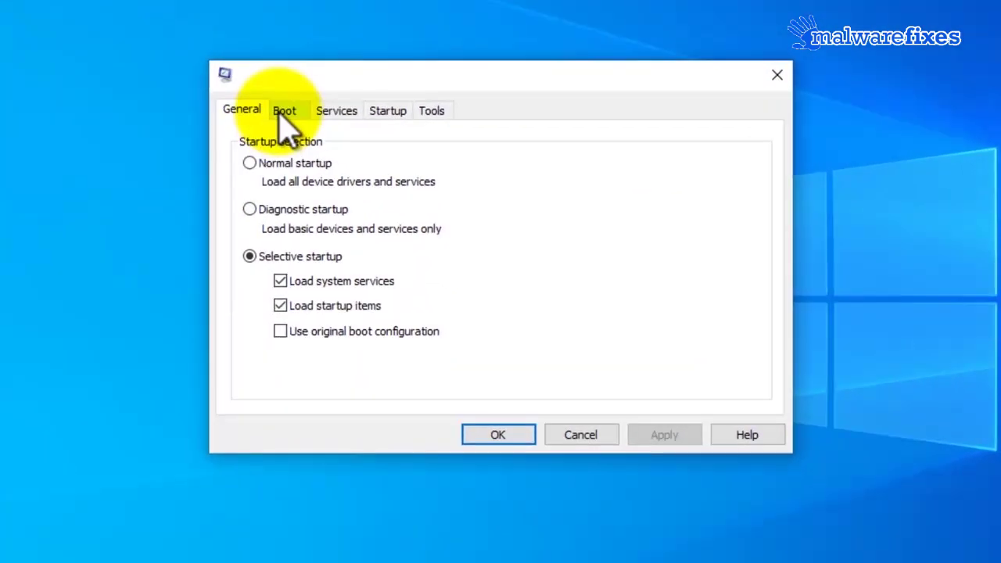
- Enable Safe boot on the Boot tab, restart into Safe Mode, and open File Explorer
click(283, 117)
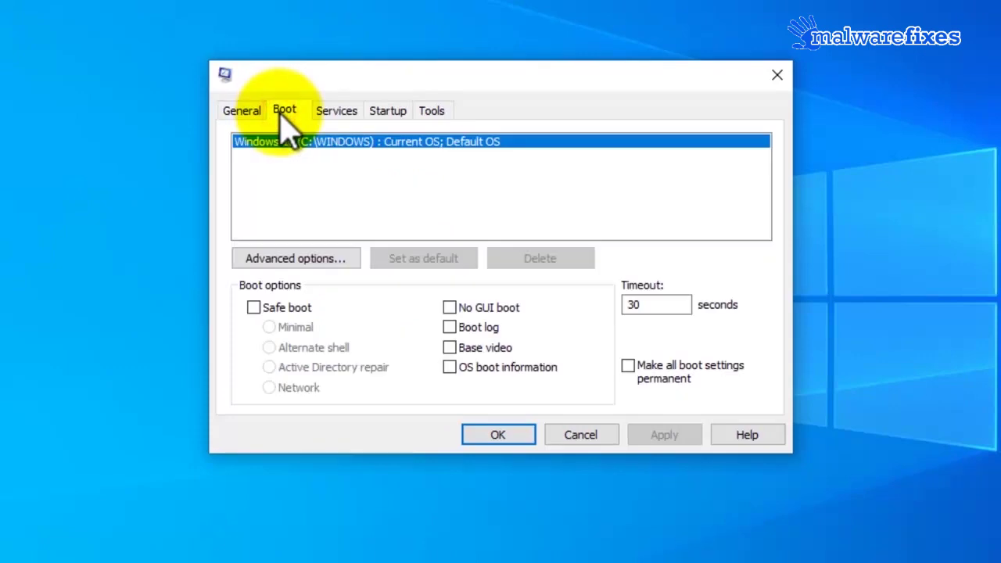
click(255, 309)
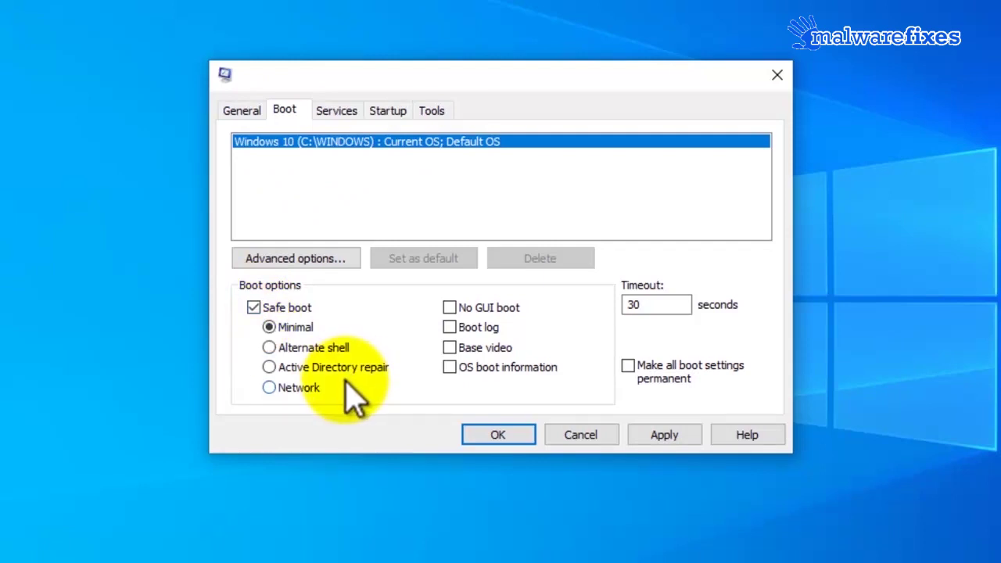
click(675, 448)
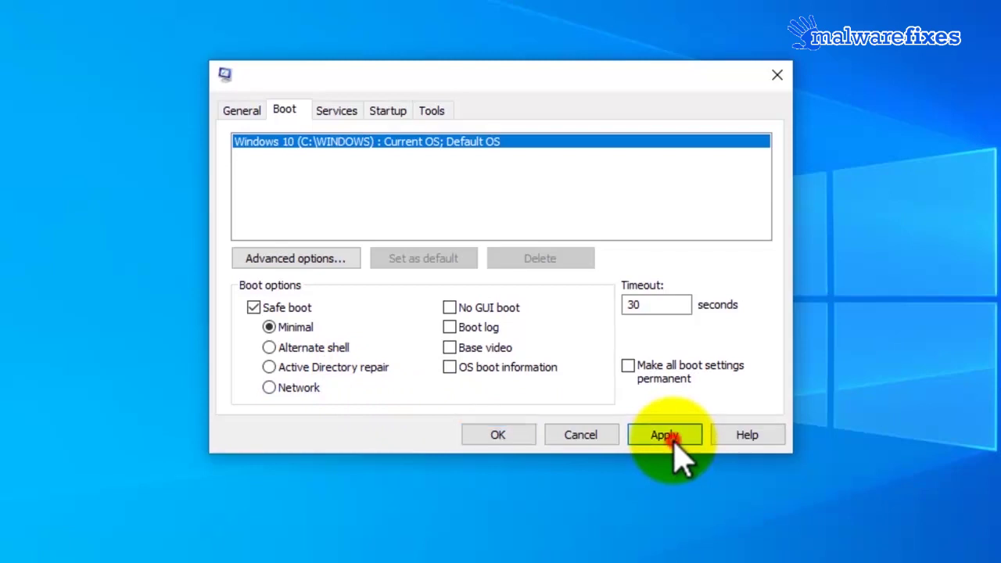
click(498, 438)
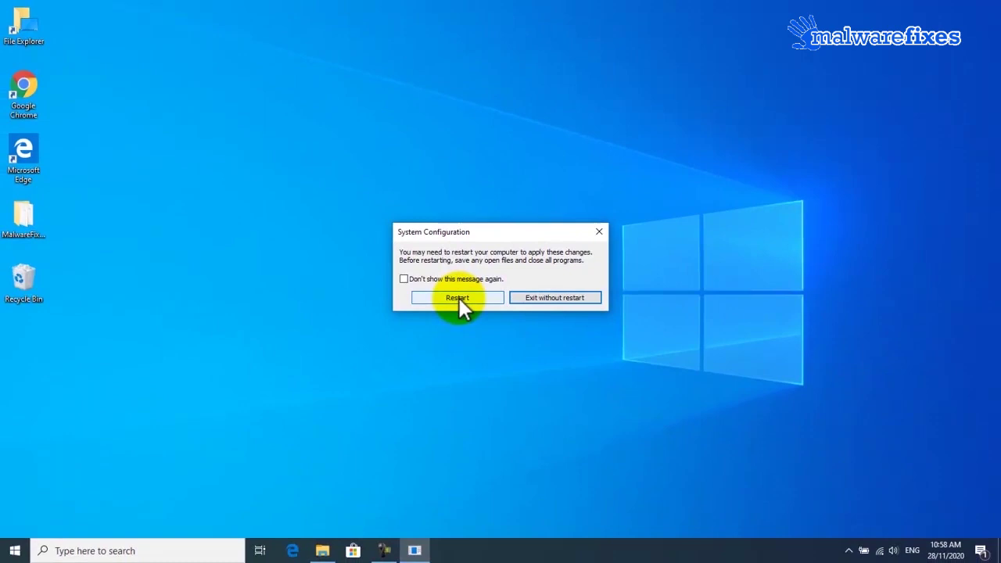
click(457, 298)
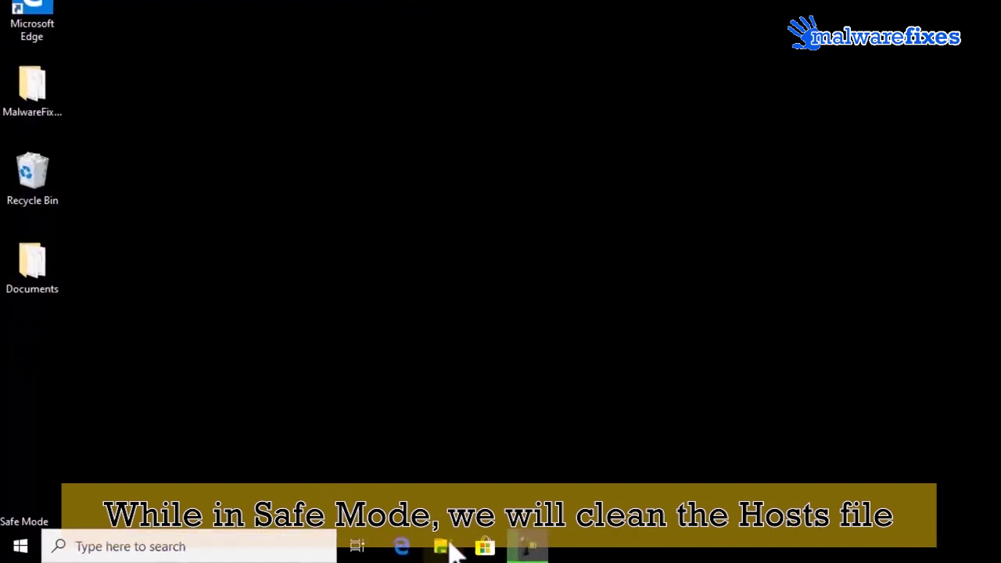
click(401, 548)
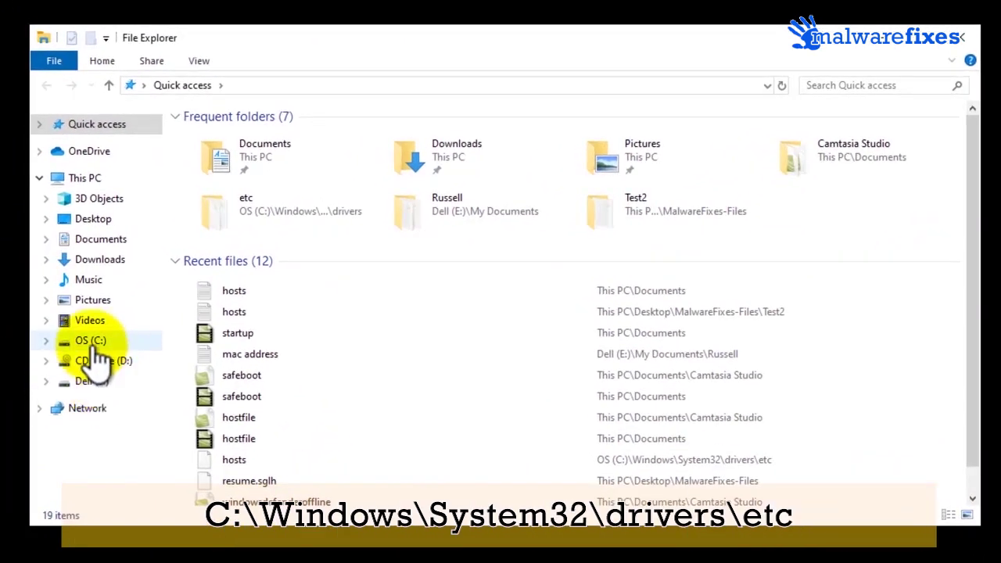
- Browse from OS (C:) into the Windows\System32 folder
click(92, 343)
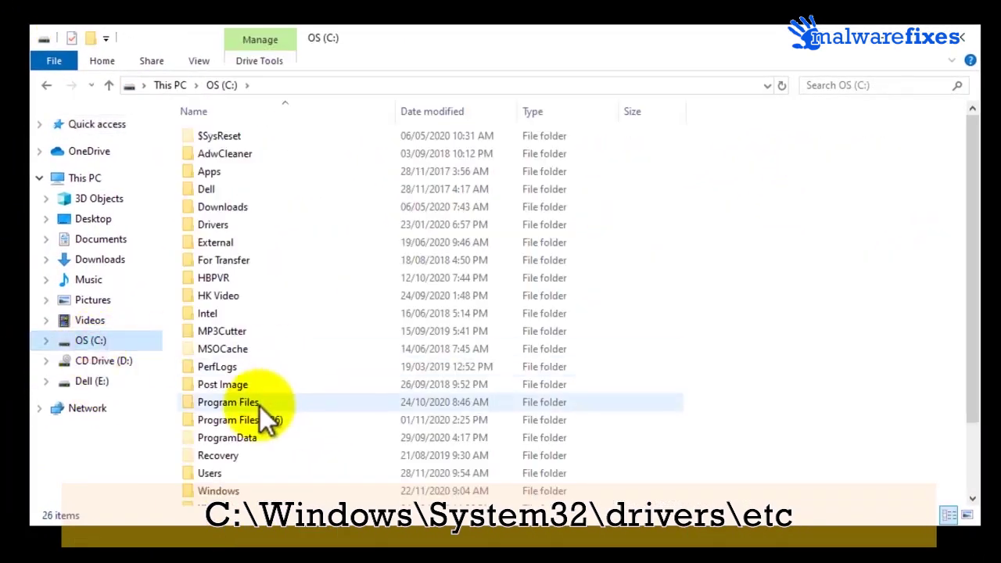
scroll(254, 415, down, 2)
double_click(226, 410)
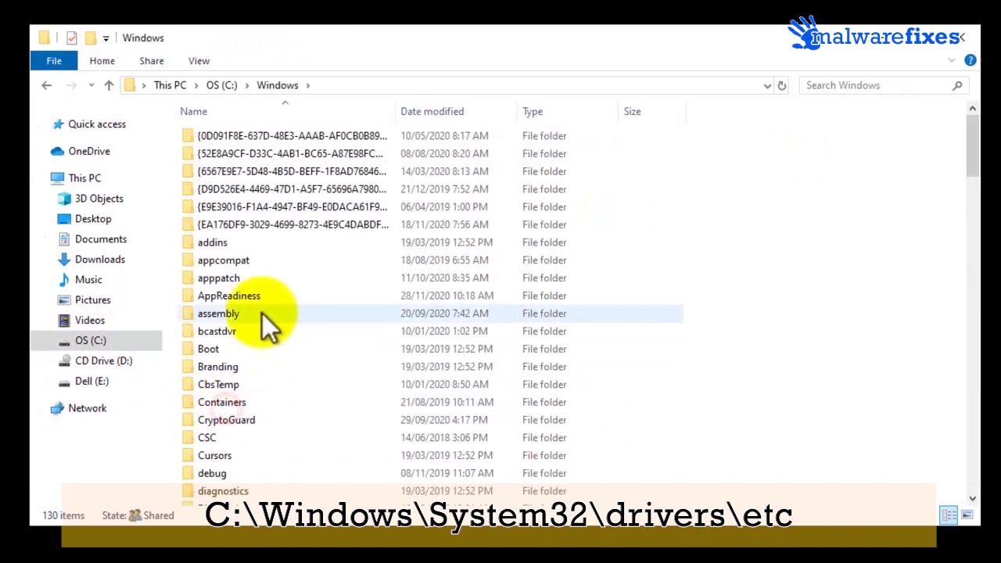
scroll(269, 317, down, 20)
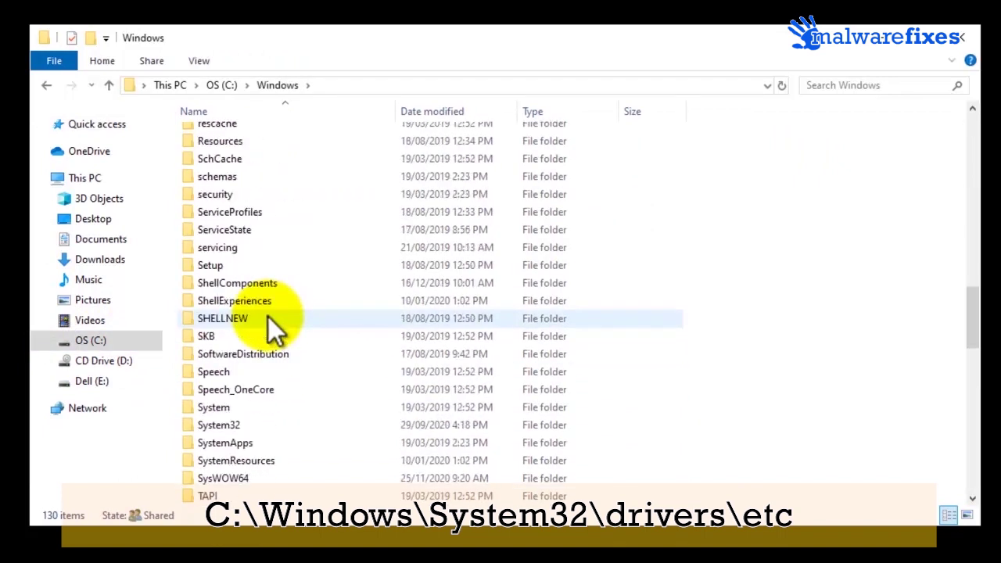
double_click(243, 429)
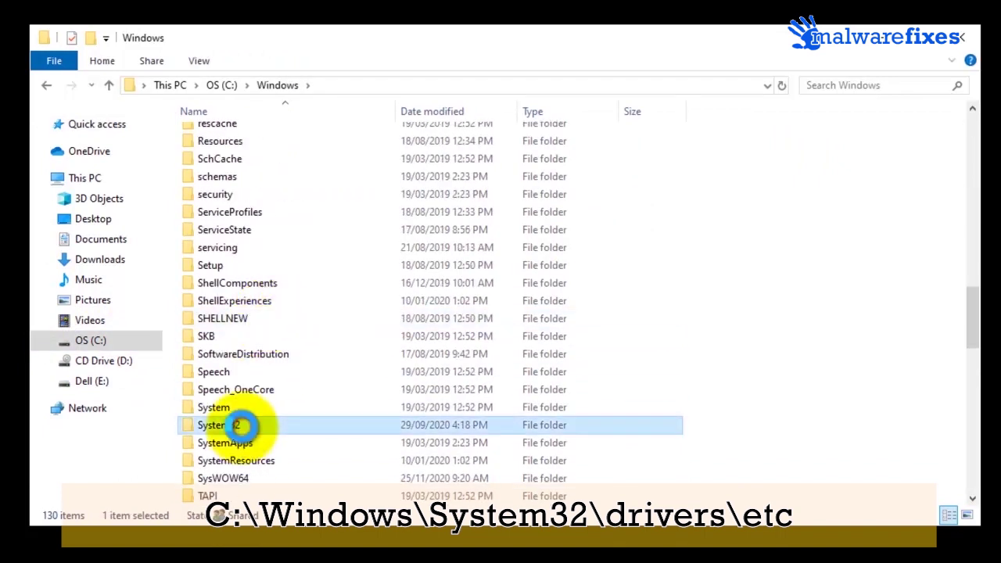
click(267, 225)
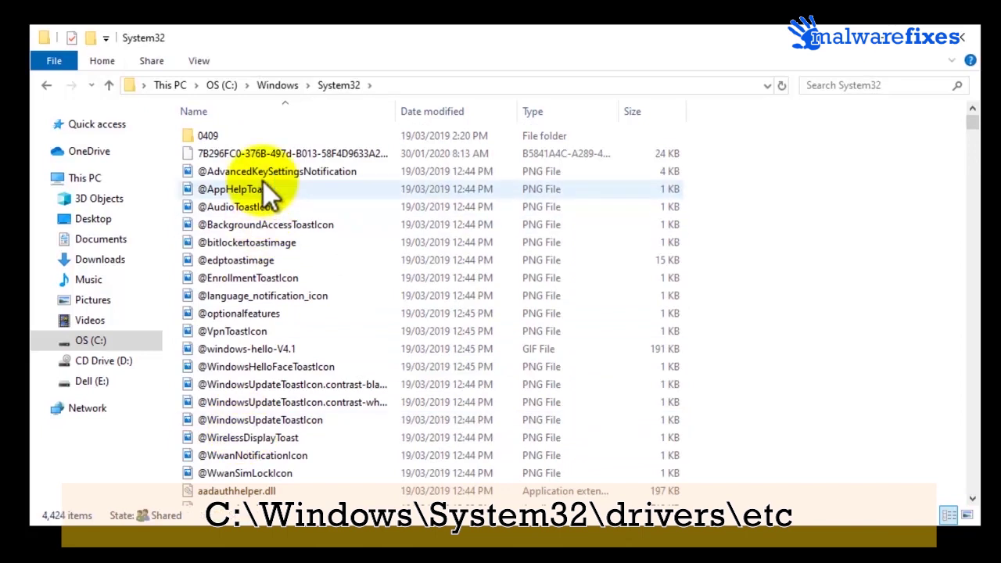
- Go into drivers\etc and open the hosts file, bringing up the app chooser
scroll(264, 210, down, 6)
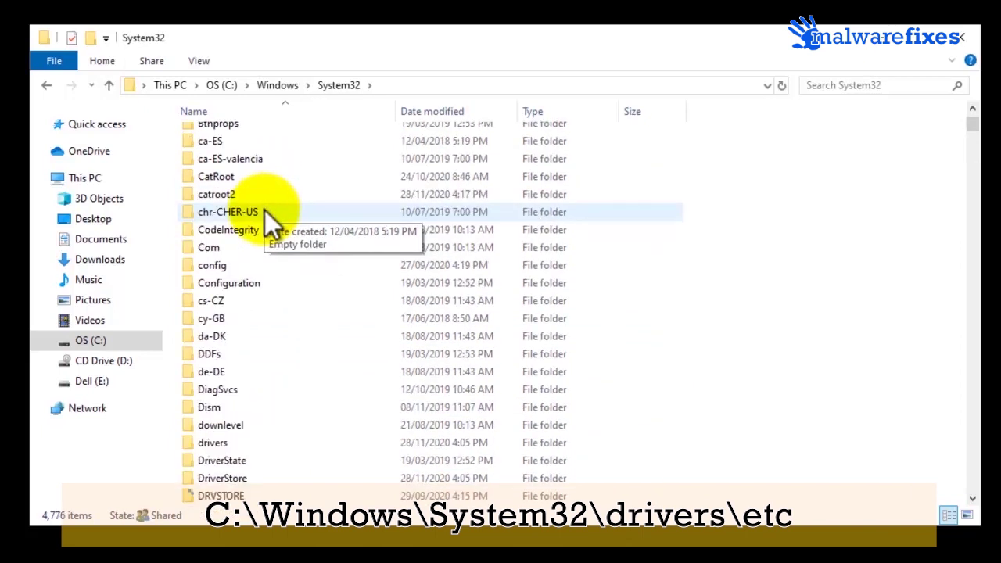
scroll(264, 210, down, 1)
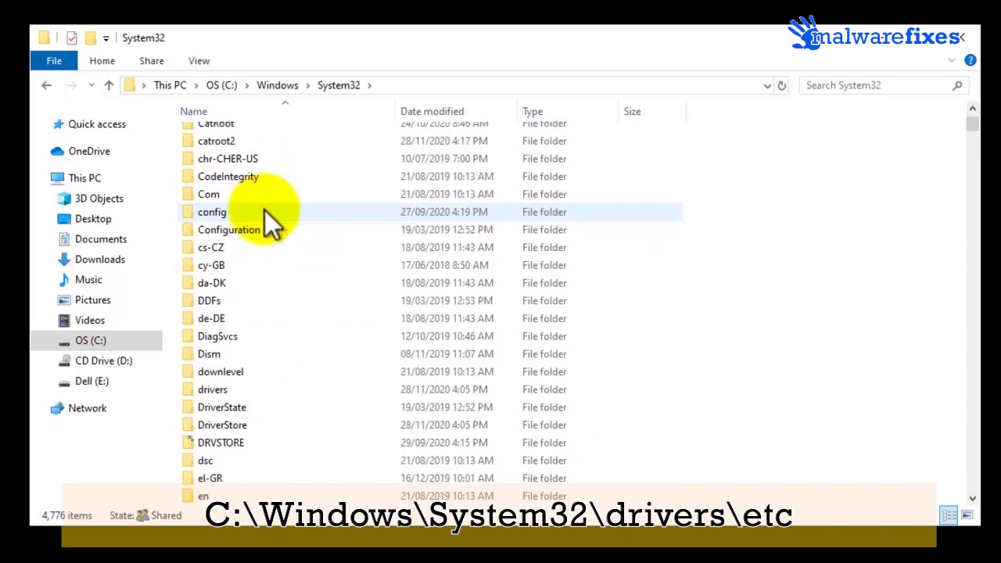
click(219, 390)
double_click(219, 390)
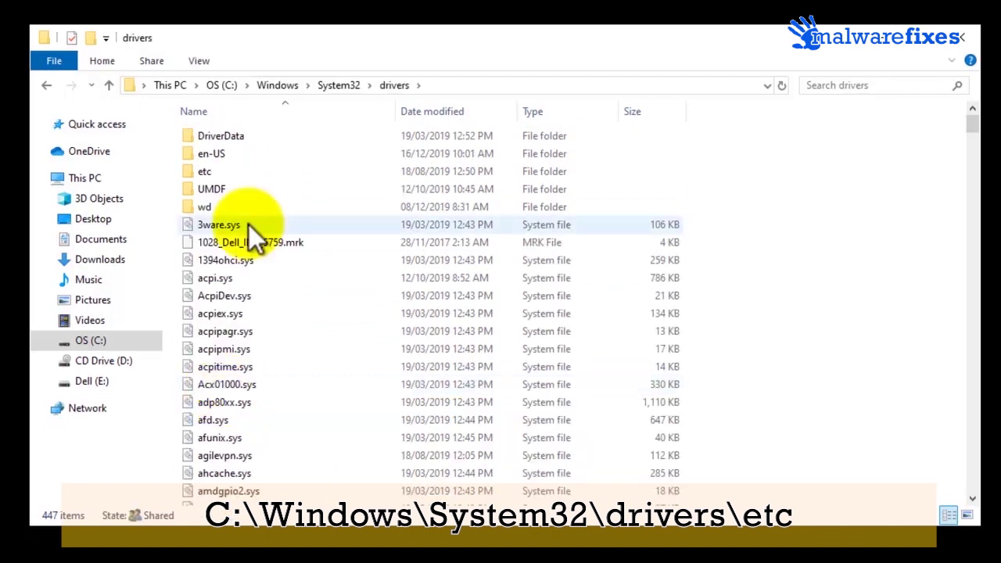
double_click(232, 173)
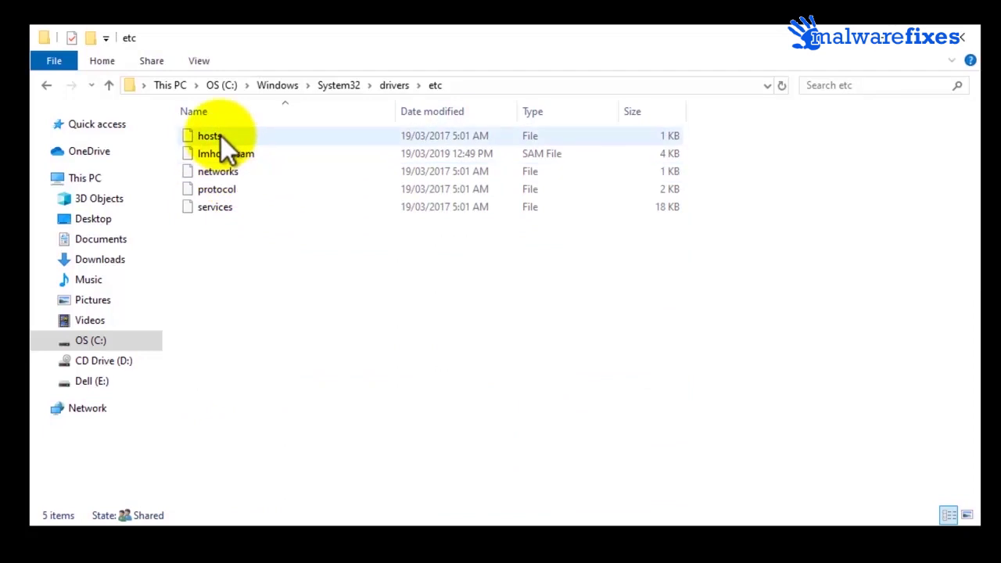
click(221, 135)
double_click(221, 135)
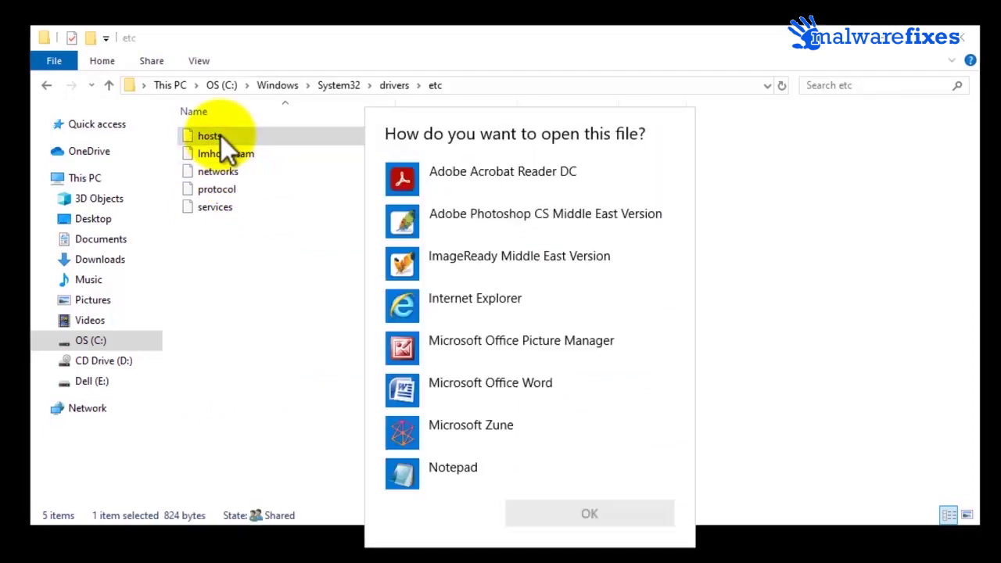
- Open hosts in Notepad, delete the six suspicious entries at the end, and save
double_click(437, 474)
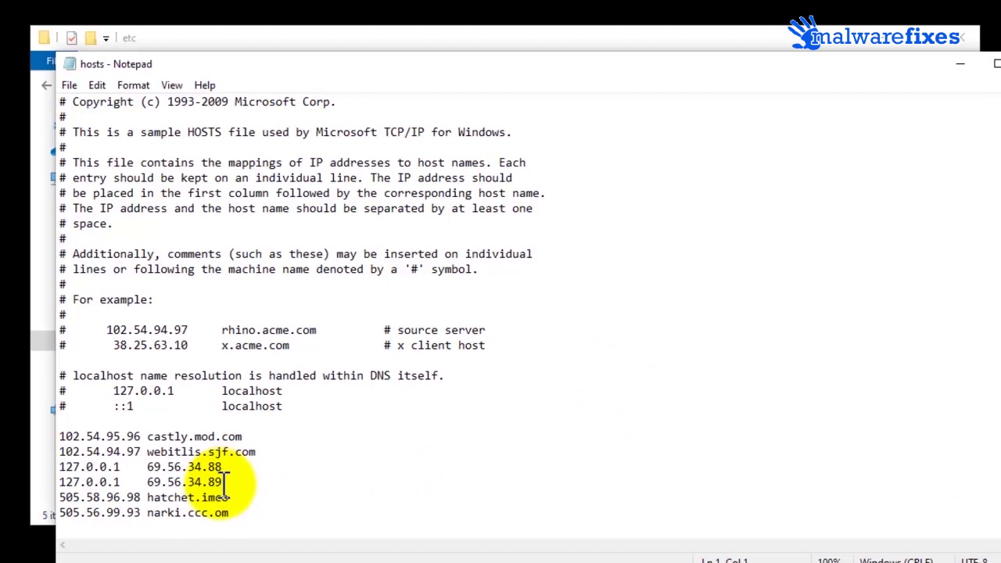
drag(64, 438, 264, 508)
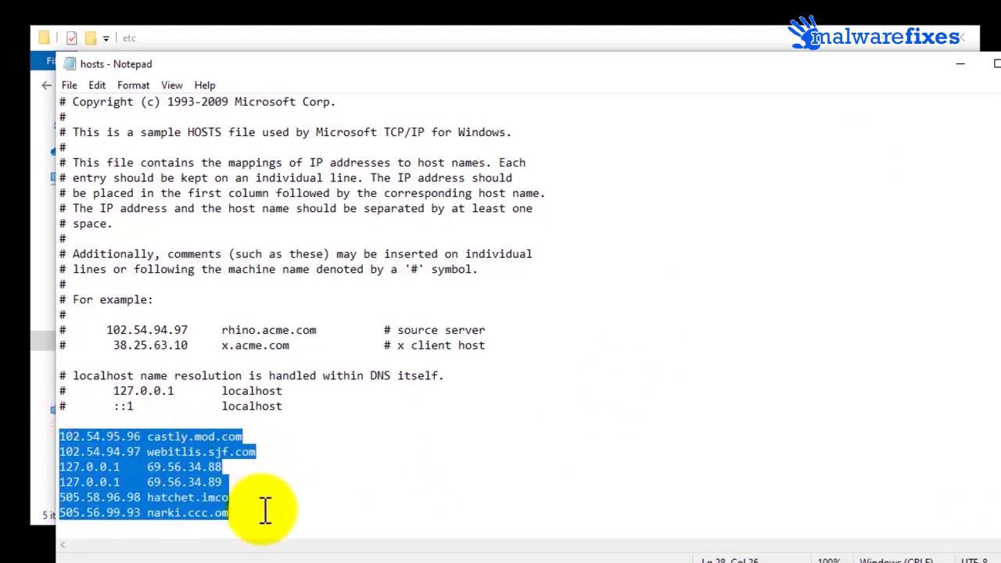
right_click(196, 477)
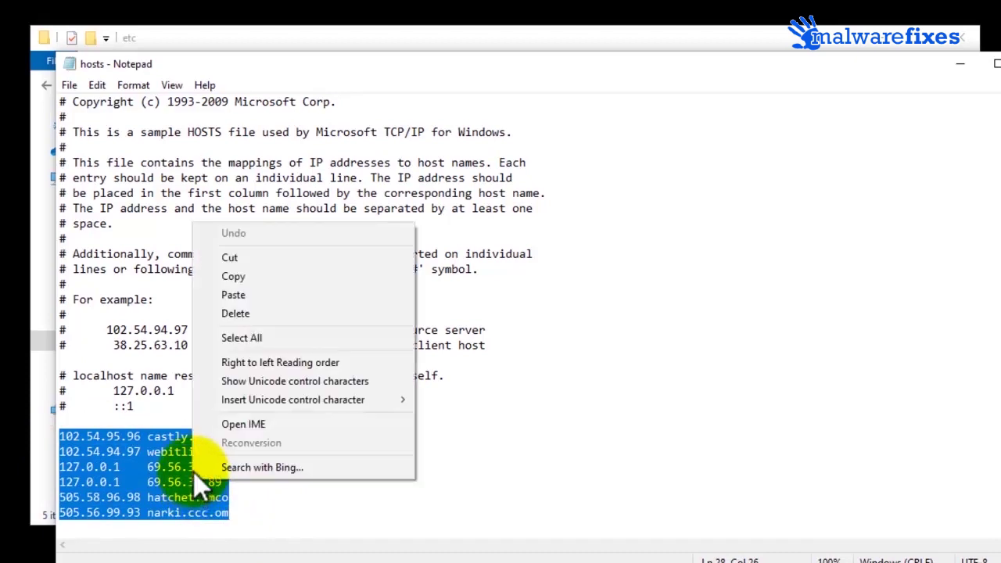
click(227, 315)
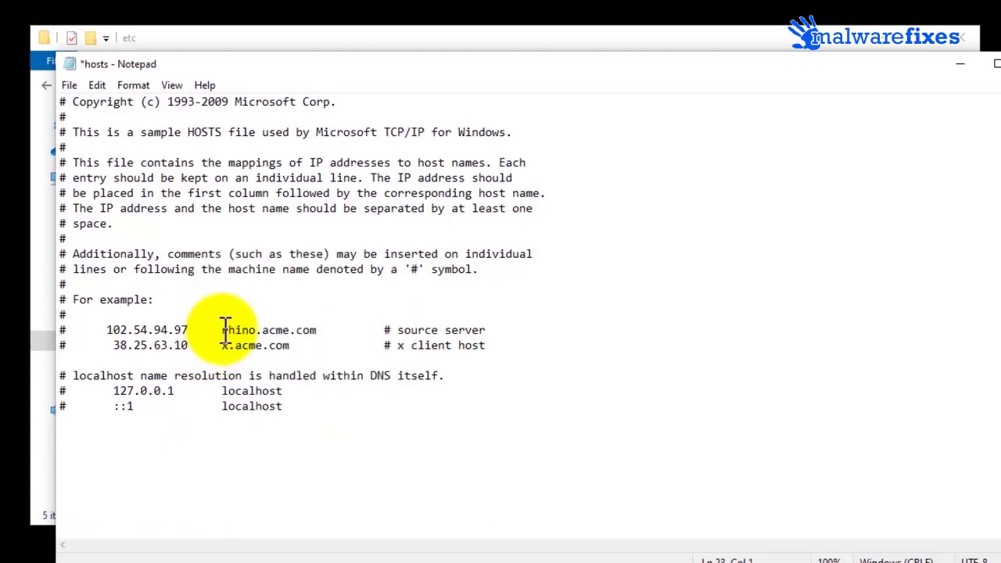
click(75, 91)
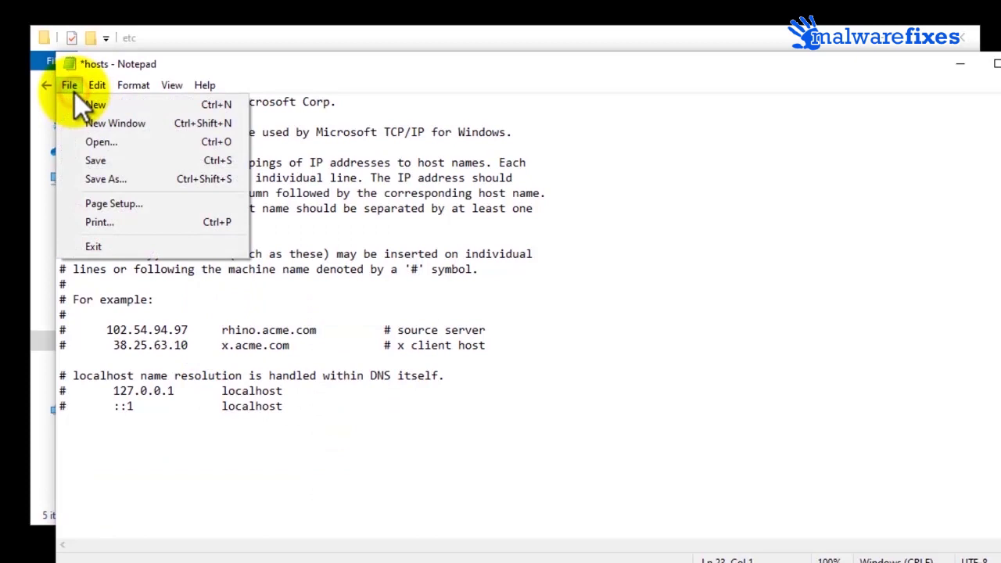
click(105, 162)
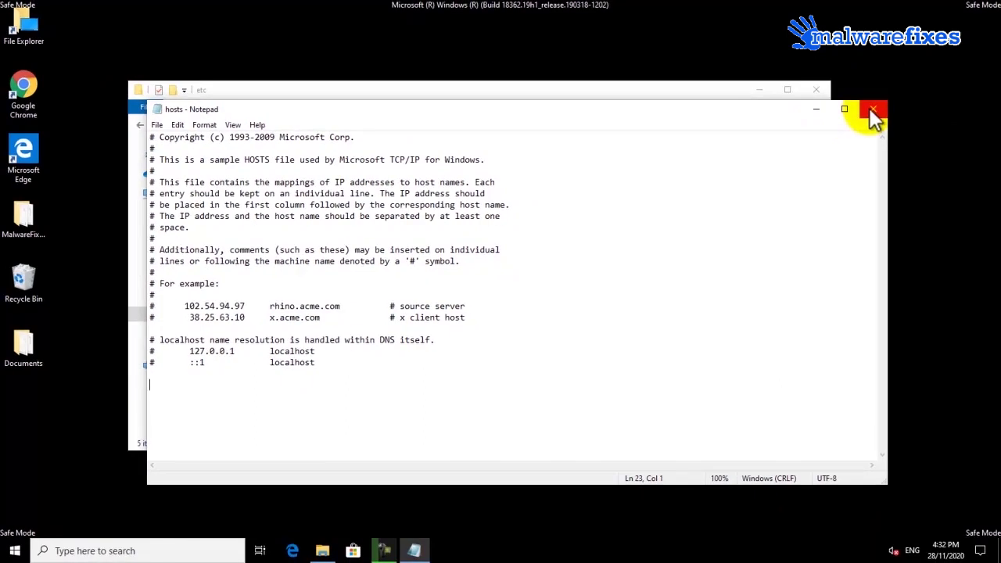
- Close Notepad and the etc window, then open the Startup folder via Run with shell:startup
click(870, 109)
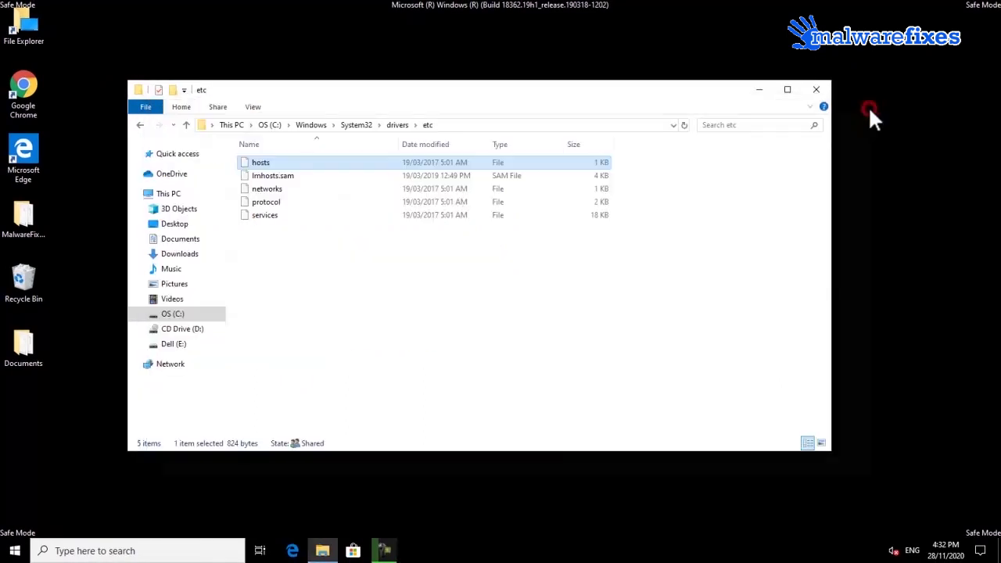
click(822, 97)
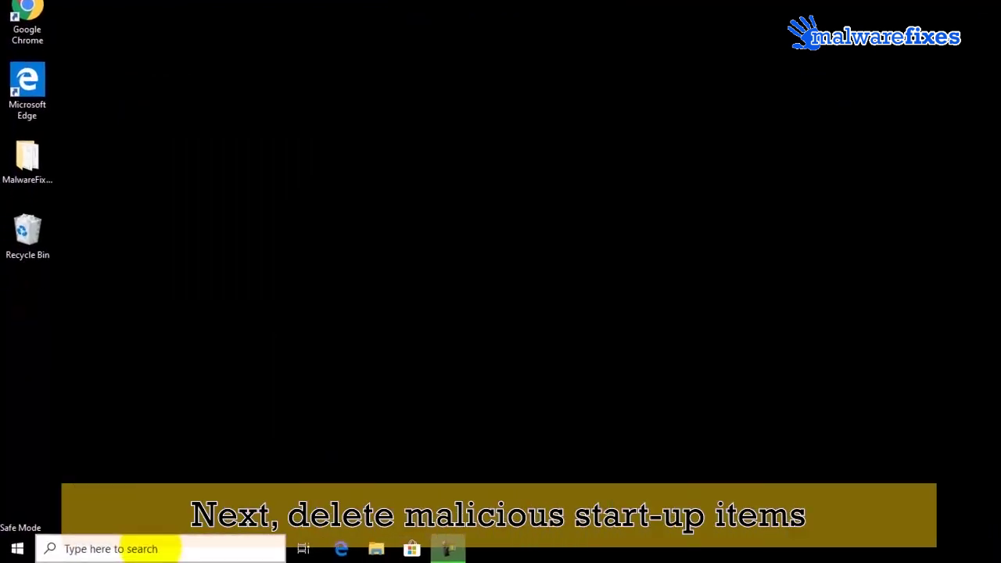
click(148, 549)
text(run)
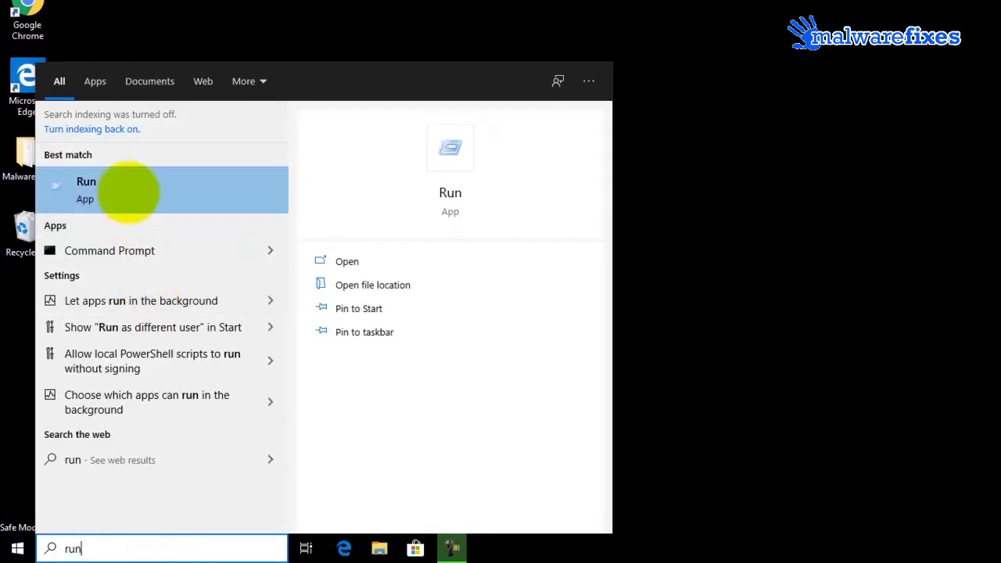
click(126, 192)
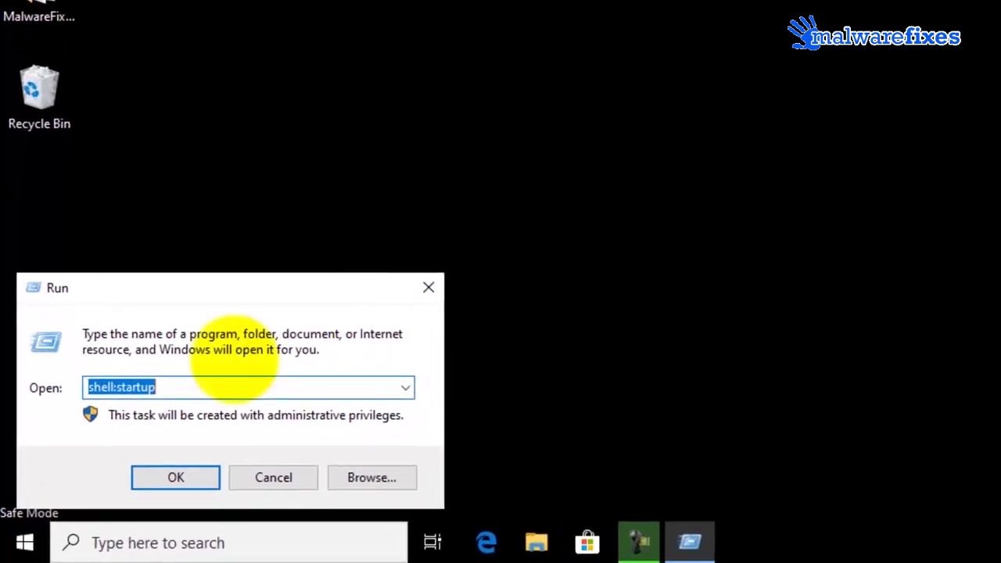
click(198, 387)
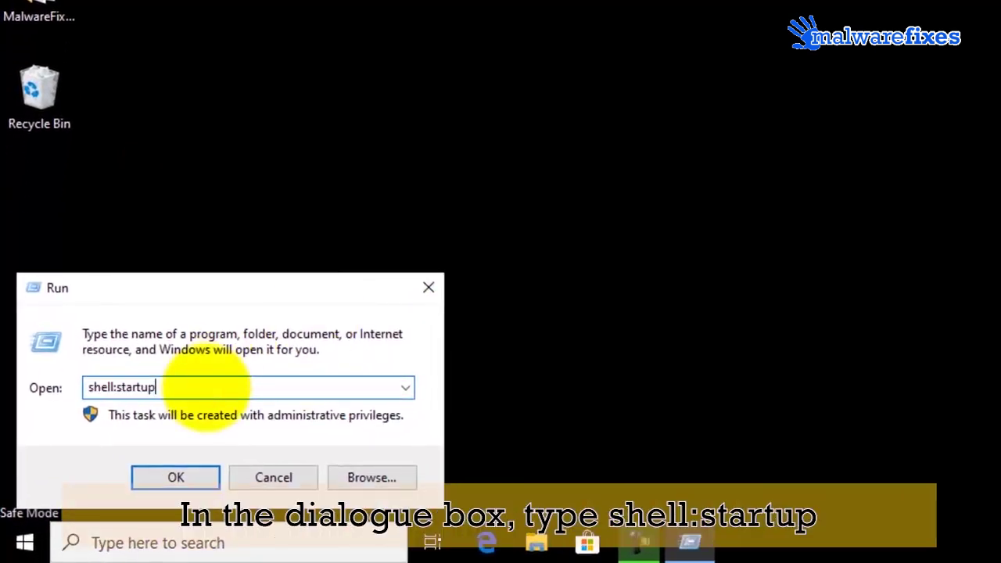
click(175, 477)
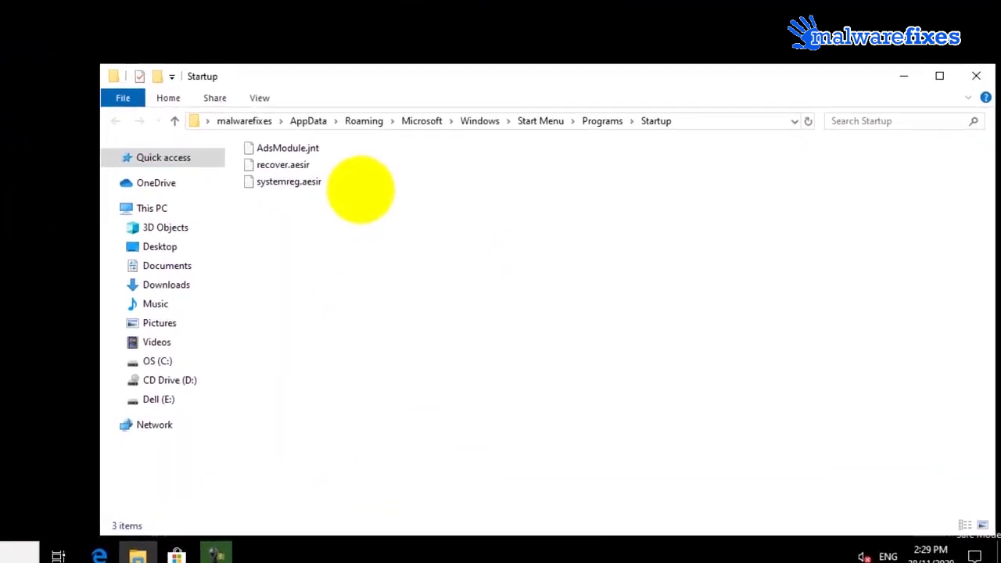
- Delete AdsModule.jnt, recover.aesir and systemreg.aesir from Startup, then close the window
click(430, 213)
shift+click(299, 177)
right_click(296, 164)
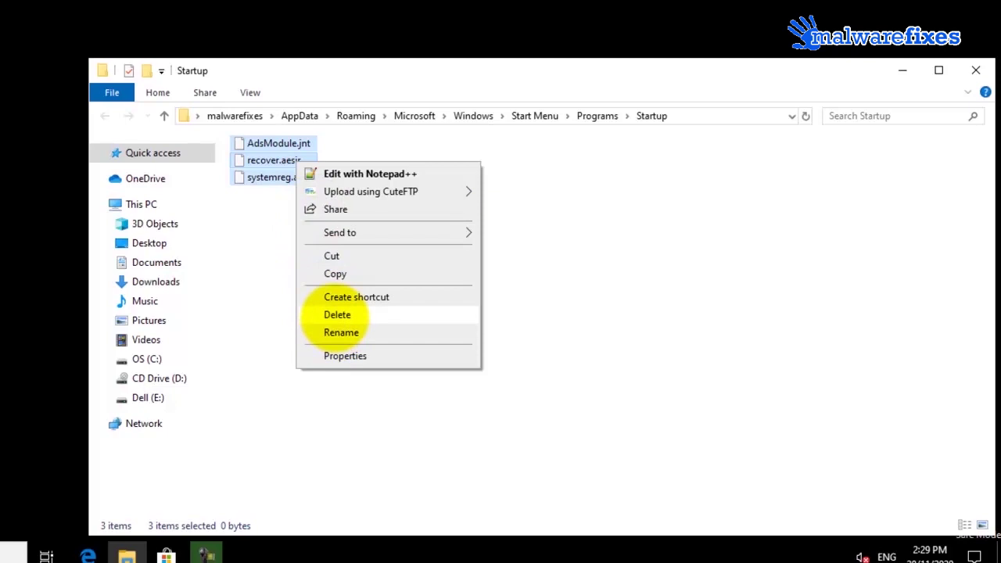
click(337, 314)
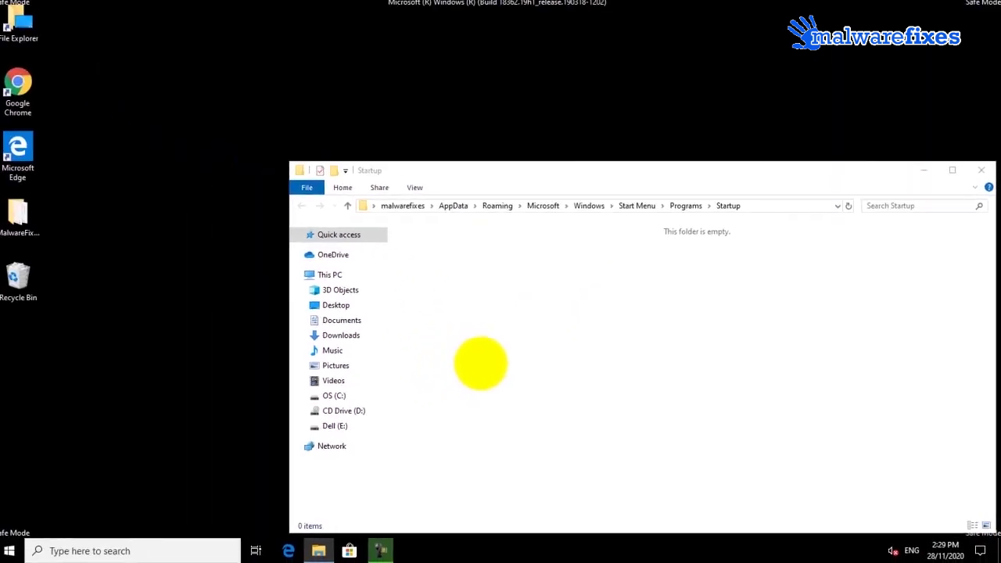
click(978, 168)
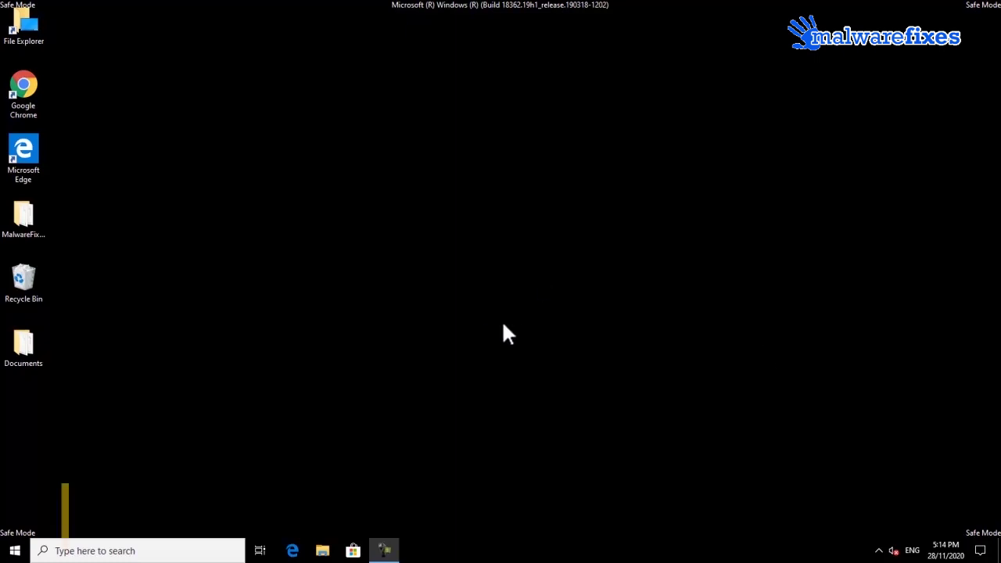
- Launch Malwarebytes from the Start menu's Recently added list and start a Threat Scan
click(15, 551)
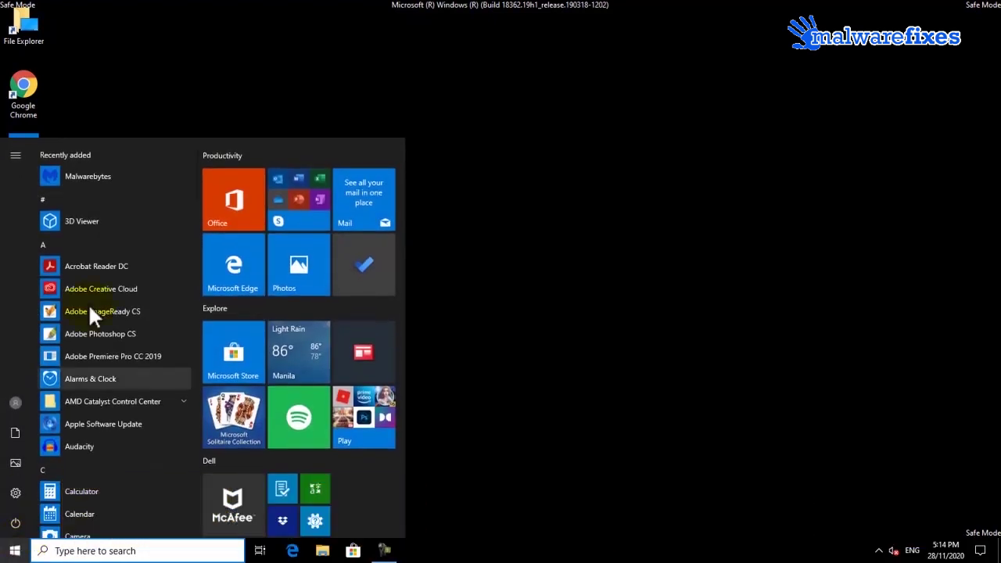
click(98, 178)
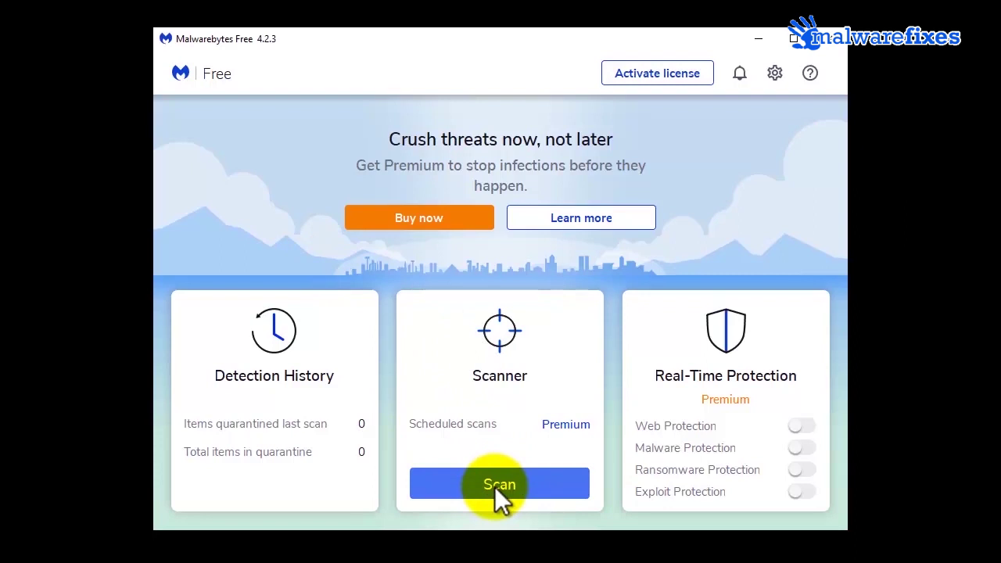
click(494, 487)
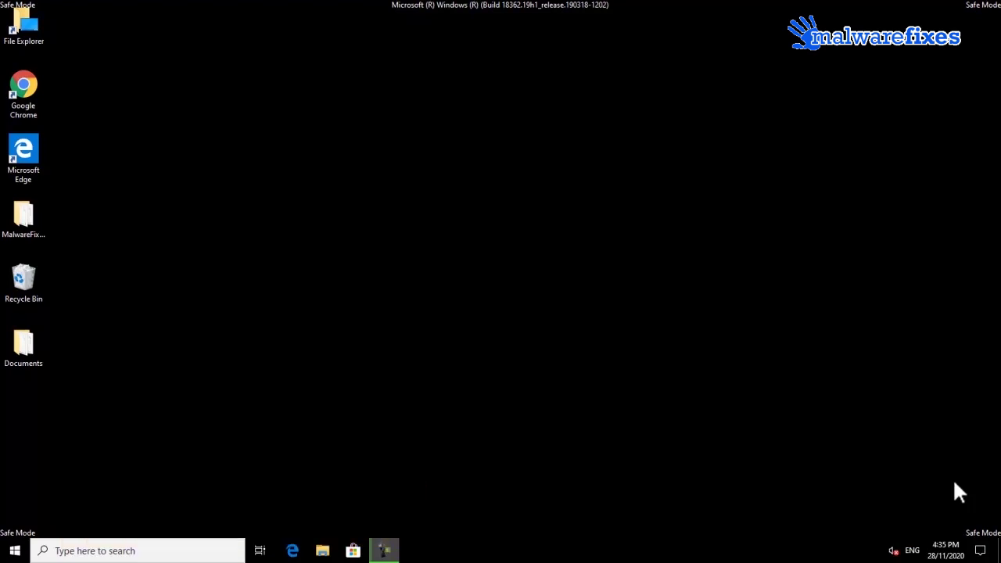
- Untick Safe boot in System Configuration via msconfig, apply, and restart normally
click(157, 551)
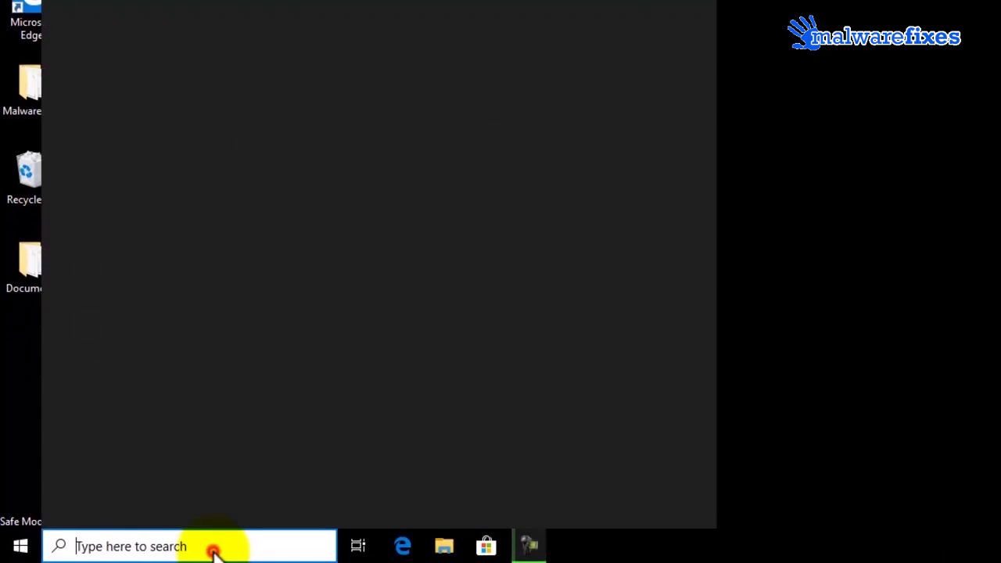
text(msconfig)
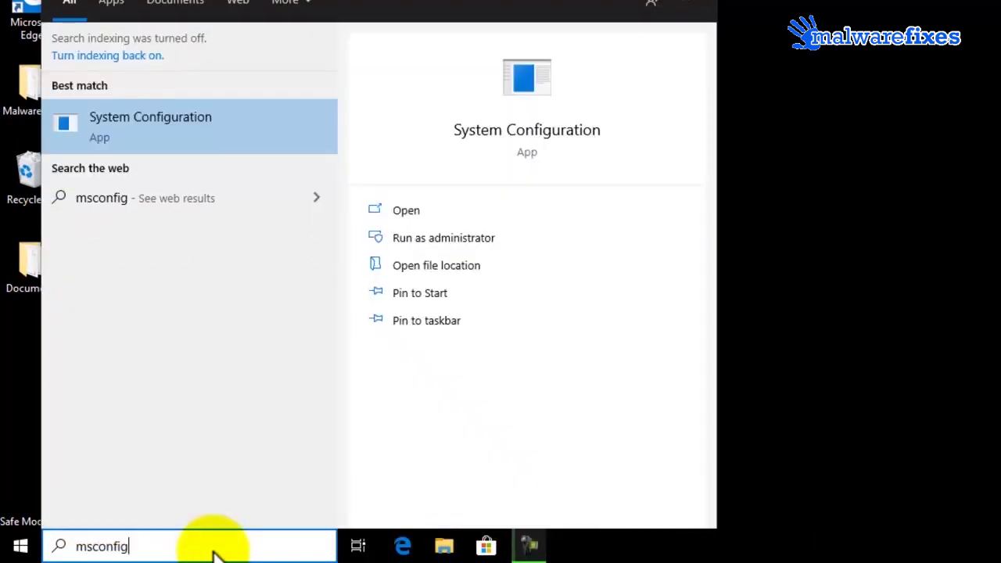
click(201, 138)
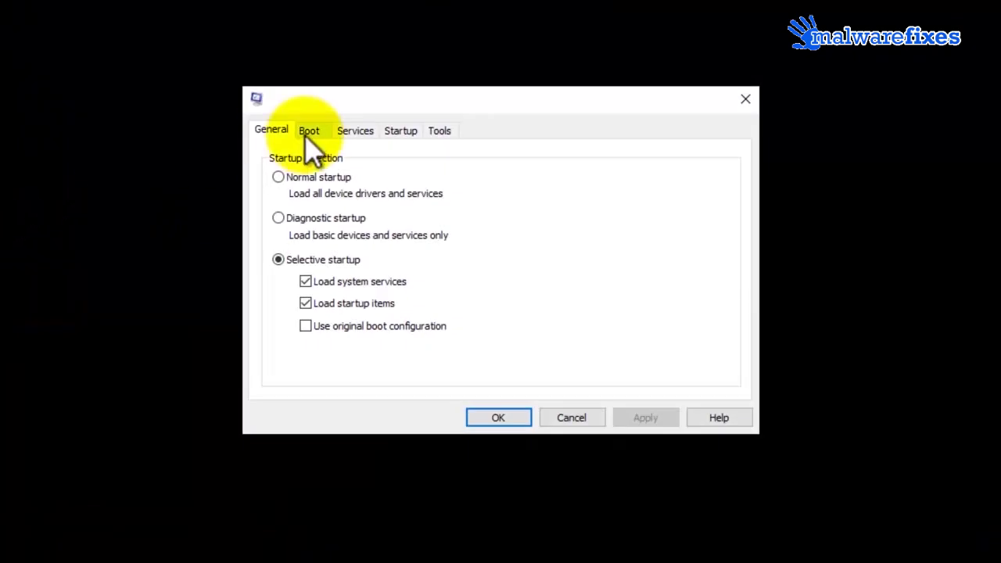
click(309, 133)
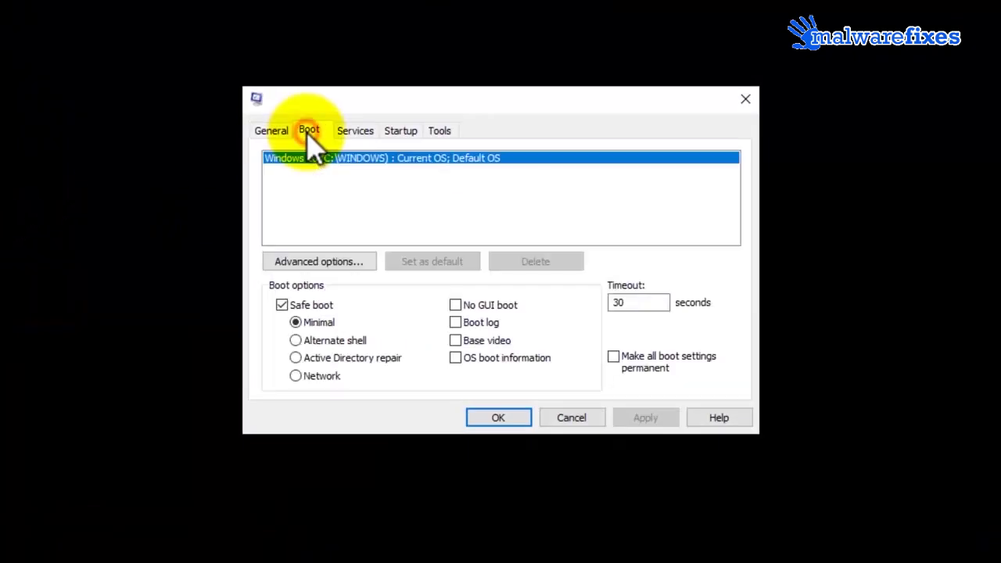
click(283, 306)
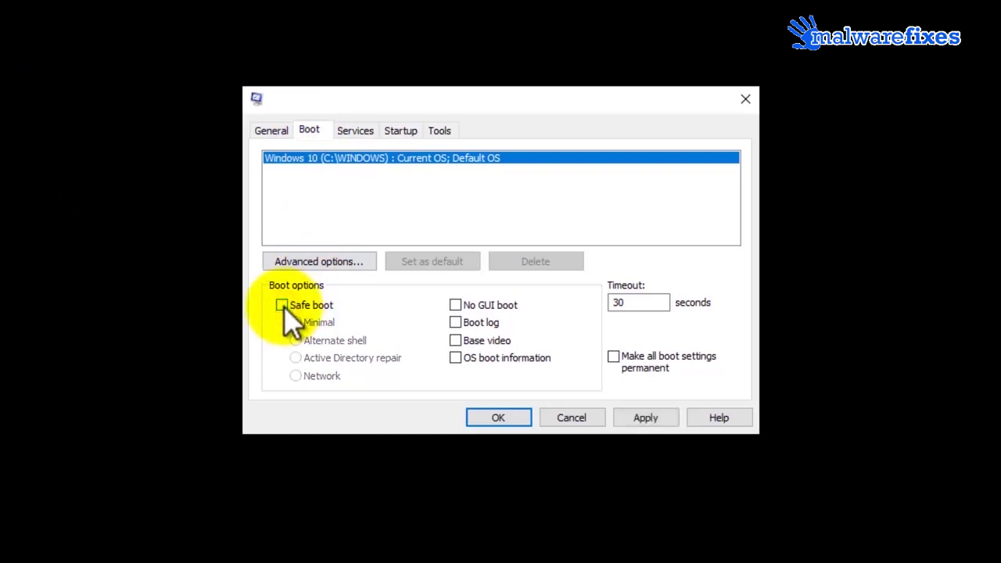
click(646, 420)
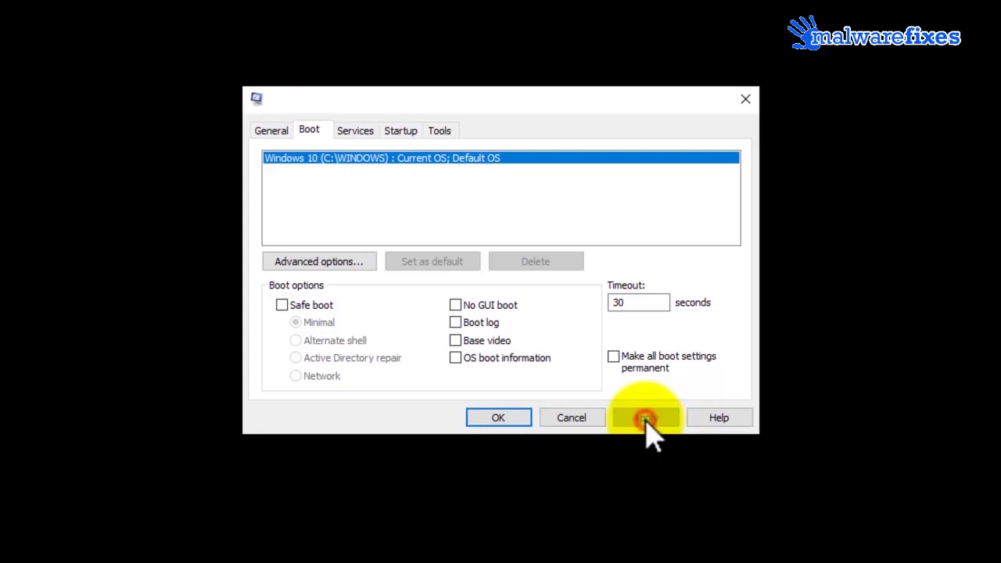
click(501, 418)
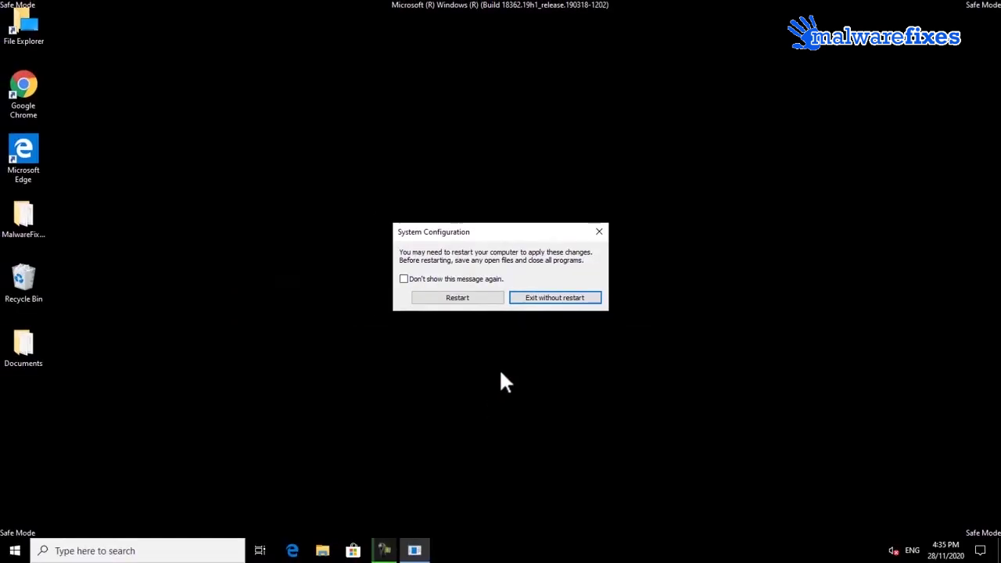
click(460, 298)
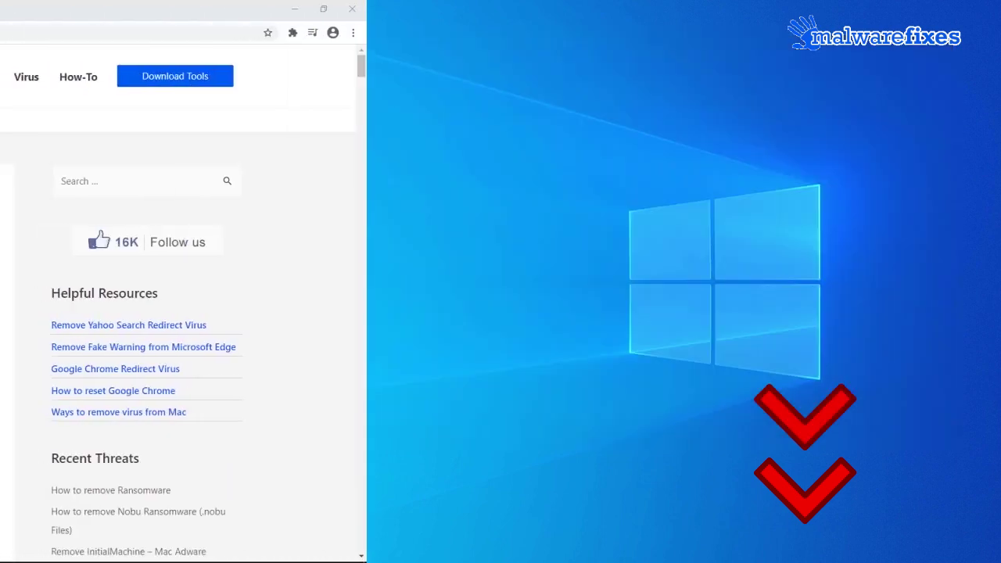
- Scroll the malwarefixes guide to its Emsisoft, Previous Versions and ShadowExplorer recovery steps
scroll(44, 363, down, 15)
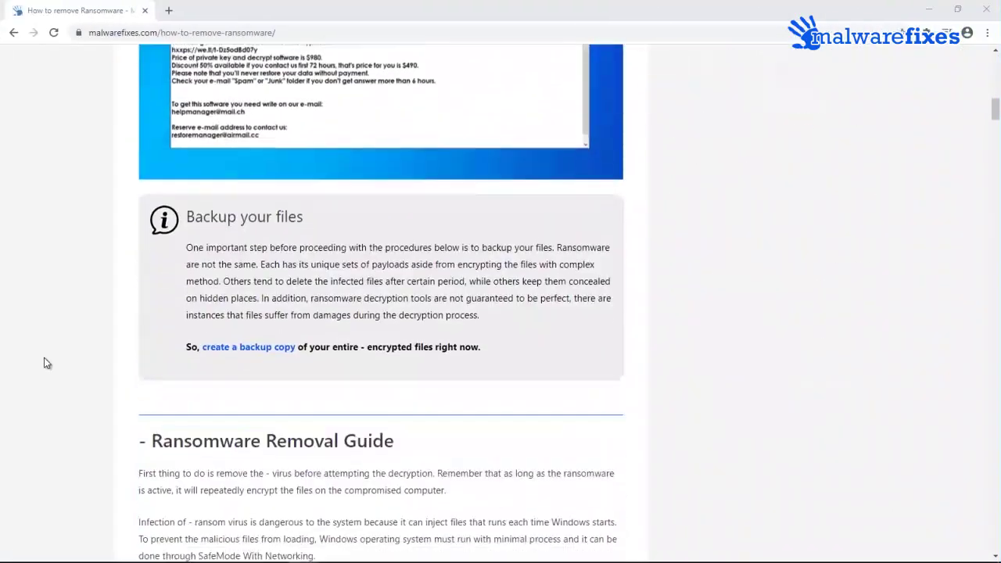
scroll(45, 362, down, 15)
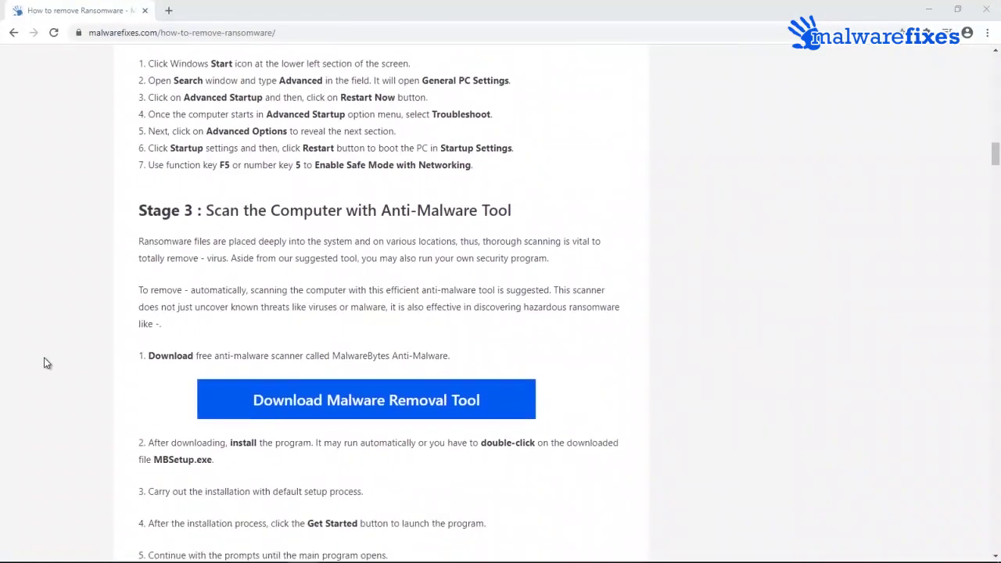
scroll(44, 362, down, 10)
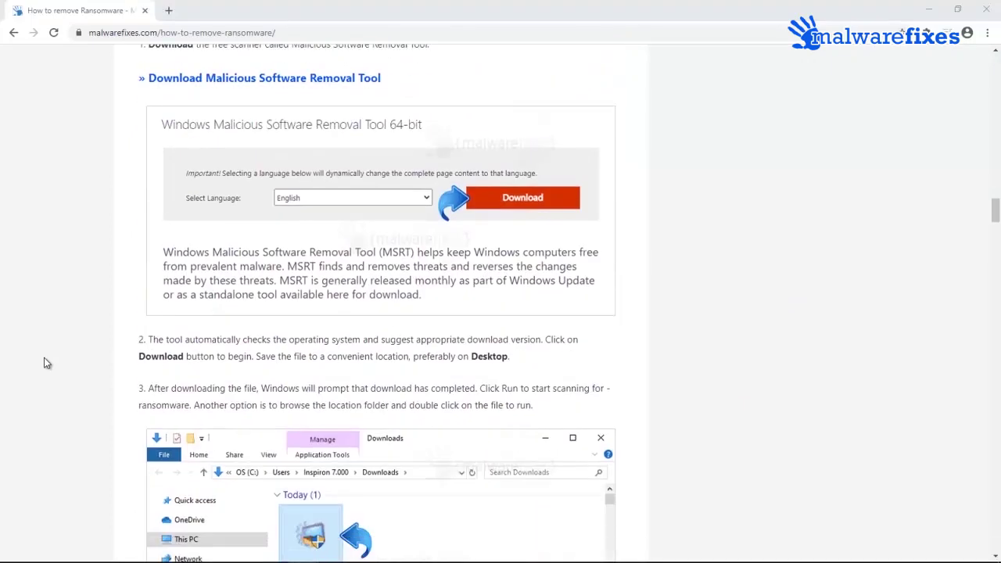
scroll(44, 362, down, 8)
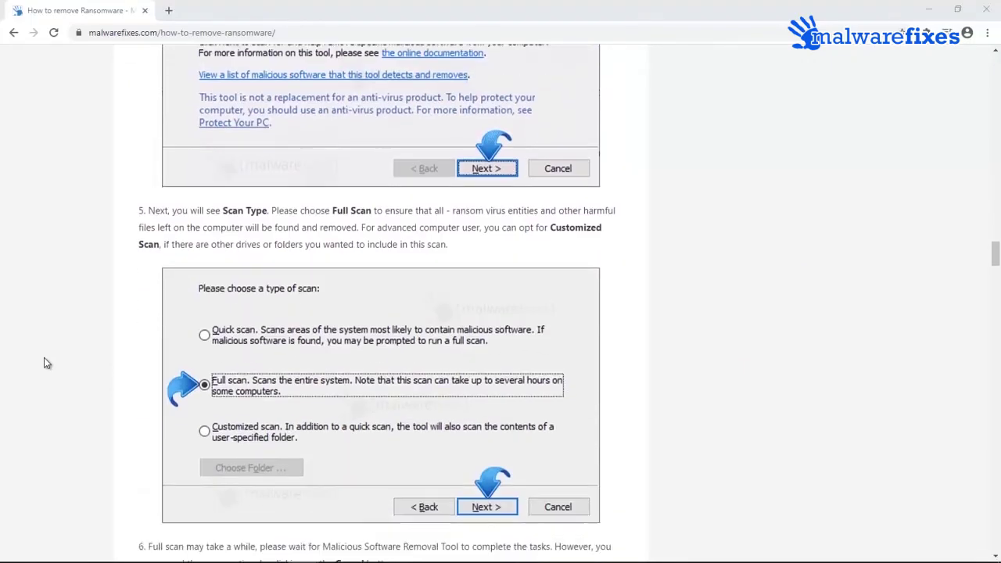
scroll(44, 362, down, 7)
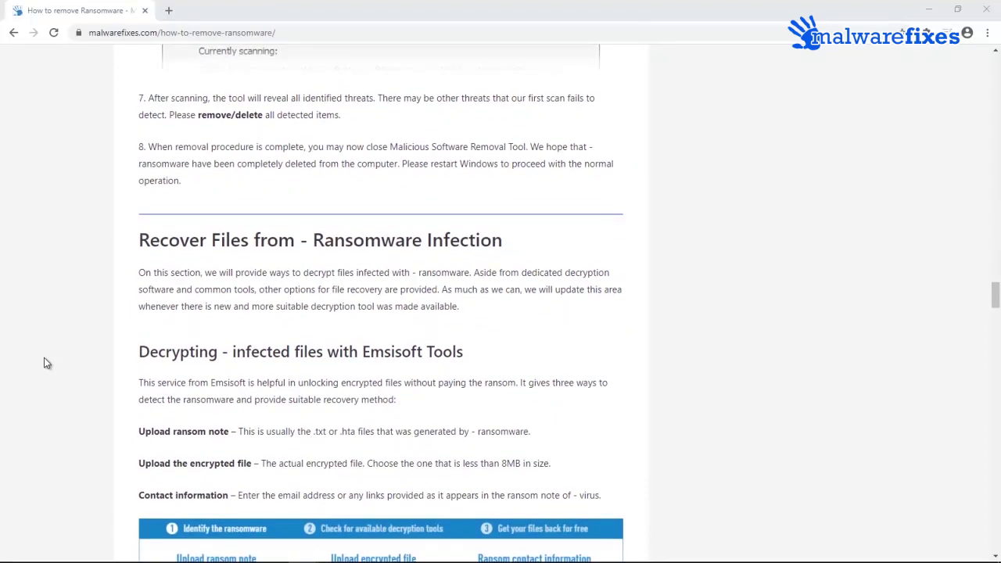
scroll(44, 362, down, 2)
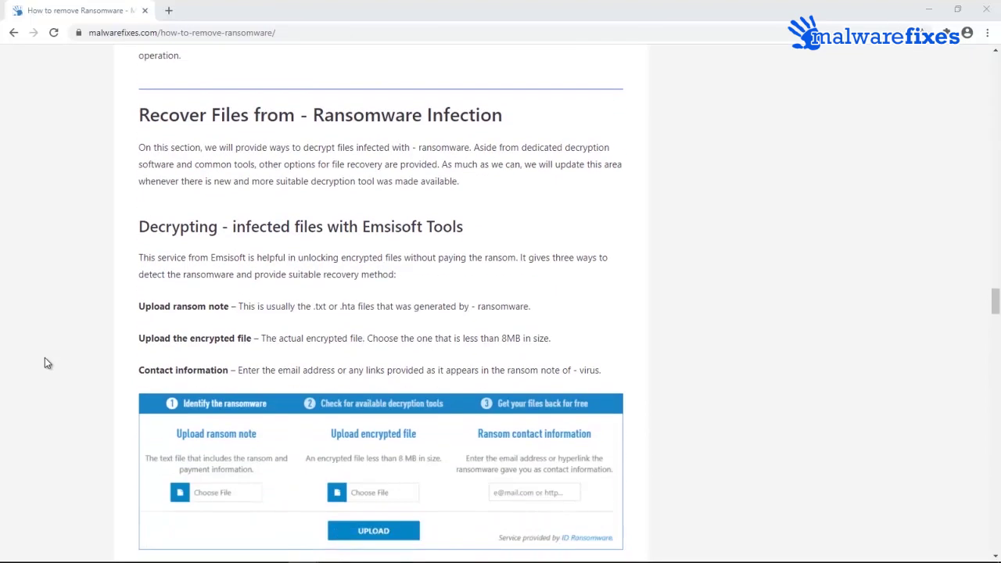
scroll(45, 362, down, 6)
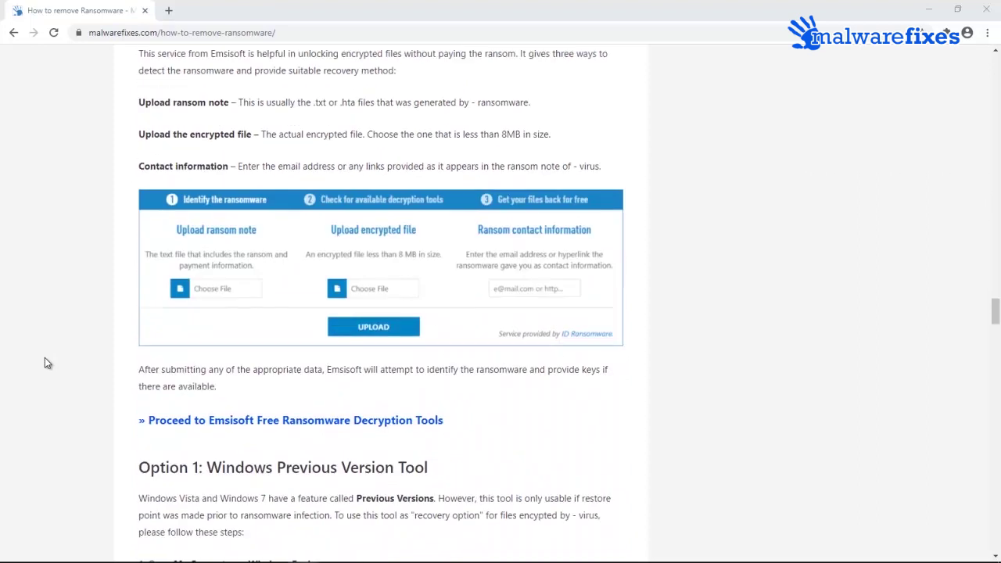
scroll(45, 359, down, 1)
scroll(44, 360, up, 1)
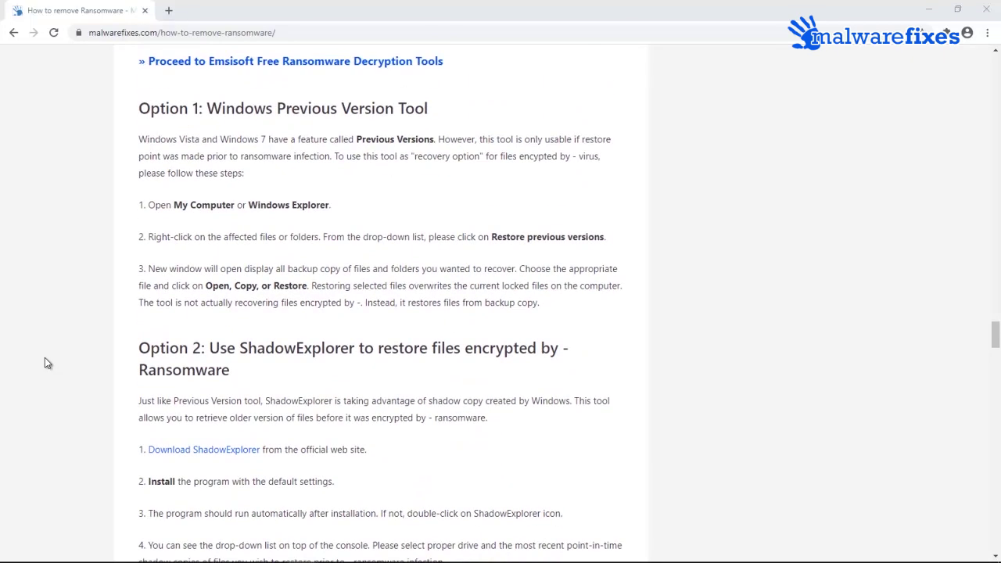
scroll(46, 362, down, 3)
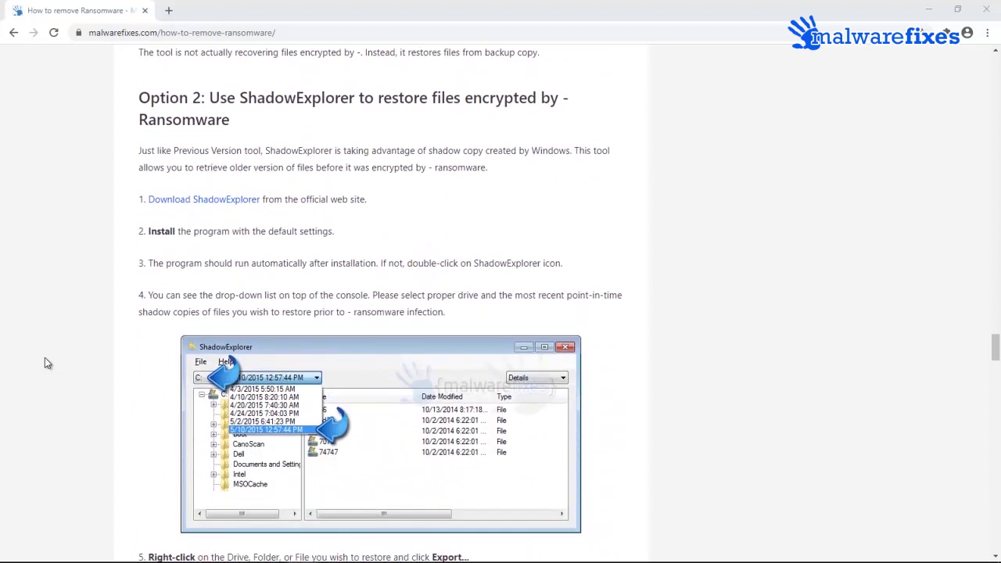